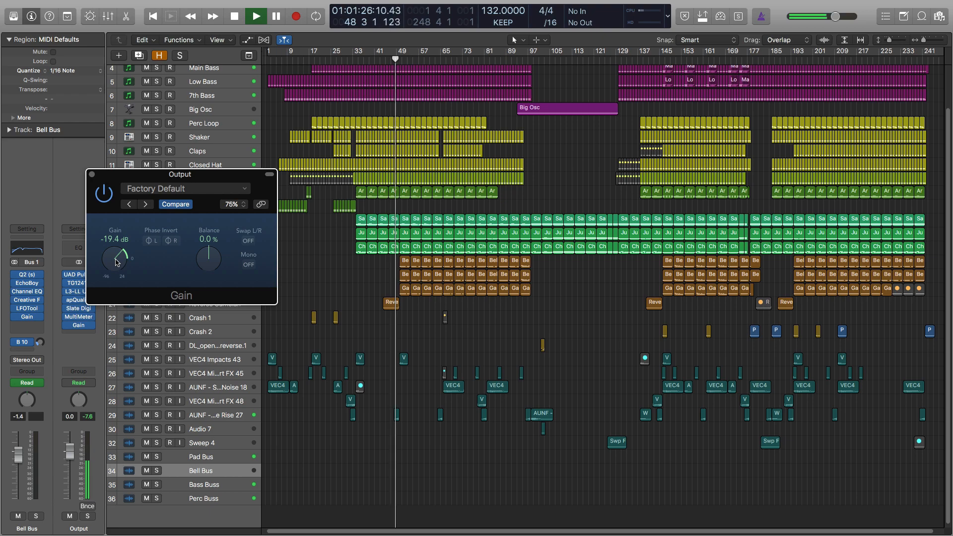
# Try the output Gain at about -30.1 dB and -2.8 dB during playback, and briefly solo the Pad Bus.
pyautogui.moveTo(117, 262); pyautogui.dragTo(114, 273)
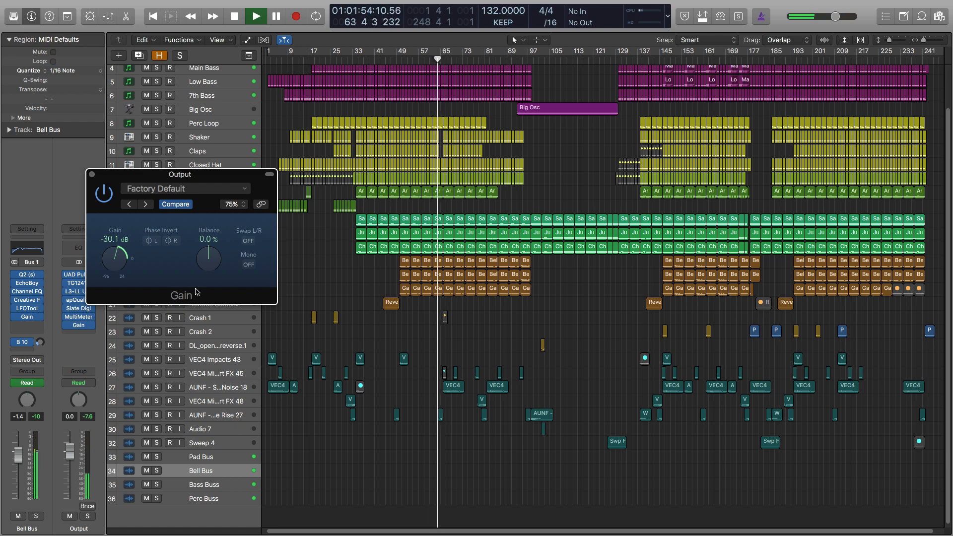
pyautogui.moveTo(115, 265); pyautogui.dragTo(114, 231)
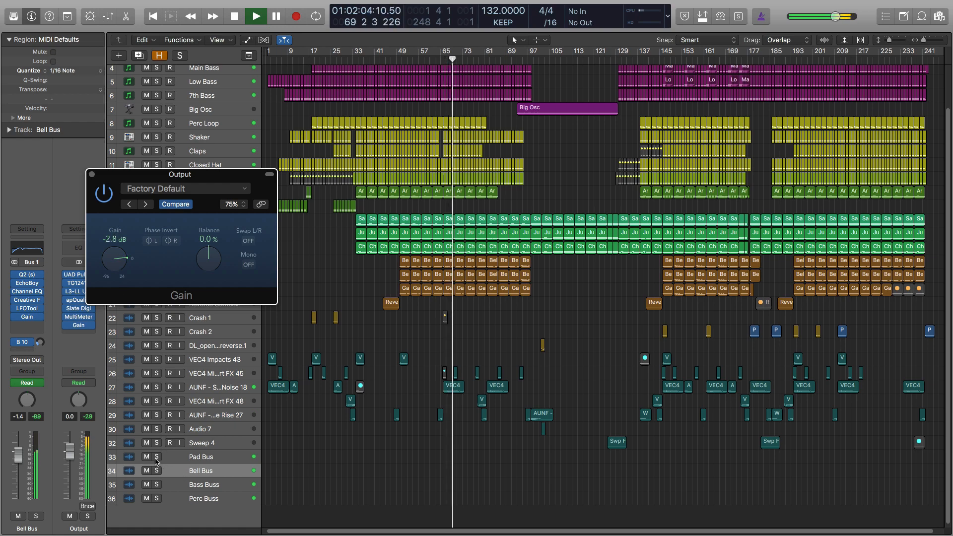
pyautogui.click(157, 457)
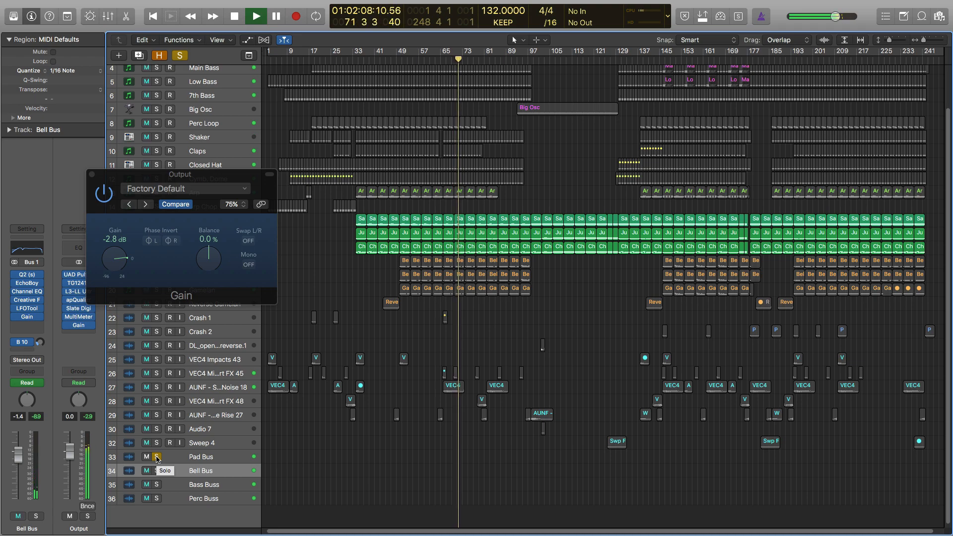
pyautogui.click(157, 457)
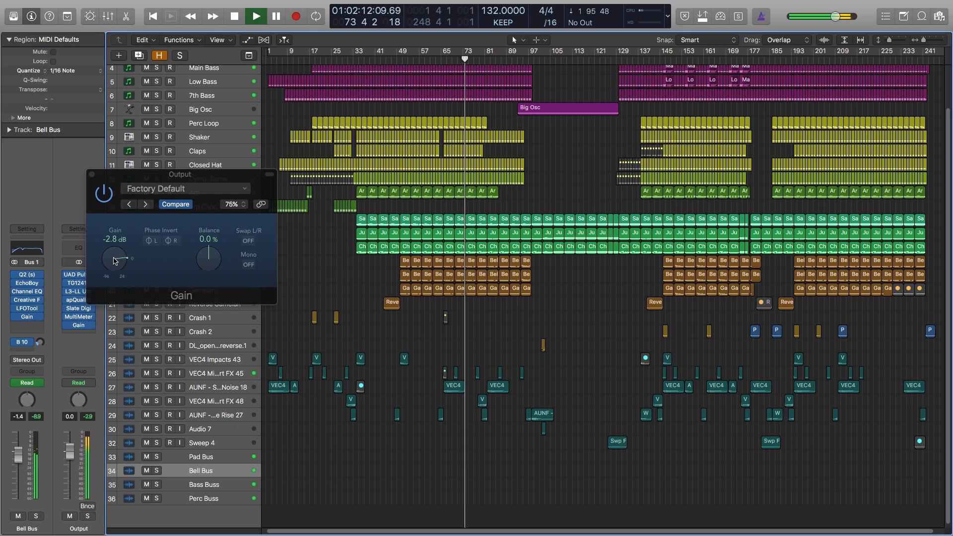
# Lower the output Gain to about -37.8 dB, and end playback with the Gain plug-in closed.
pyautogui.moveTo(113, 261); pyautogui.dragTo(119, 302)
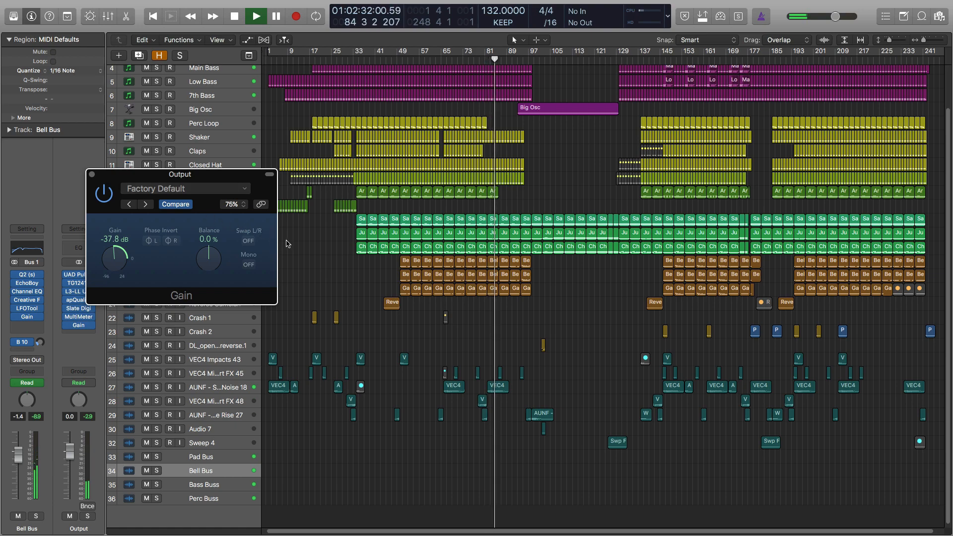
pyautogui.press('space')
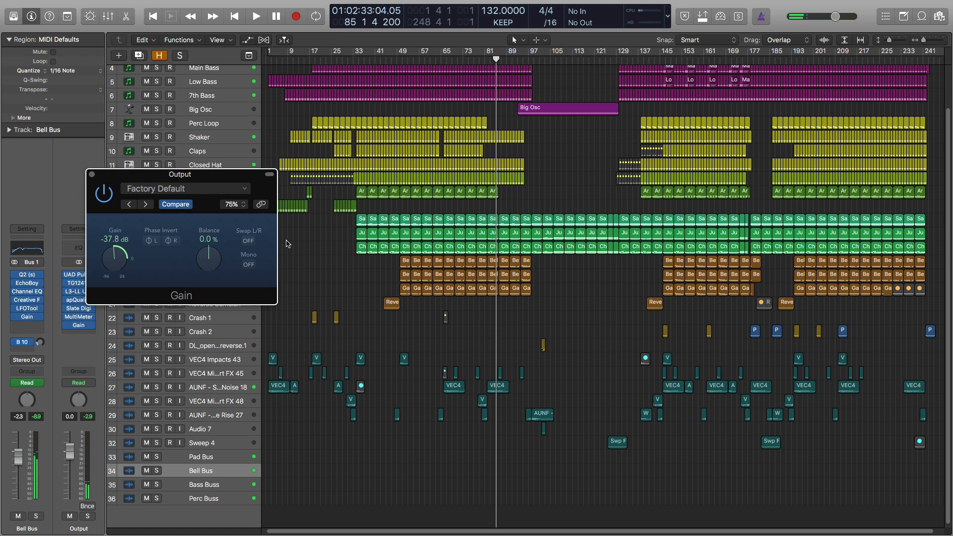
pyautogui.press('super+w')
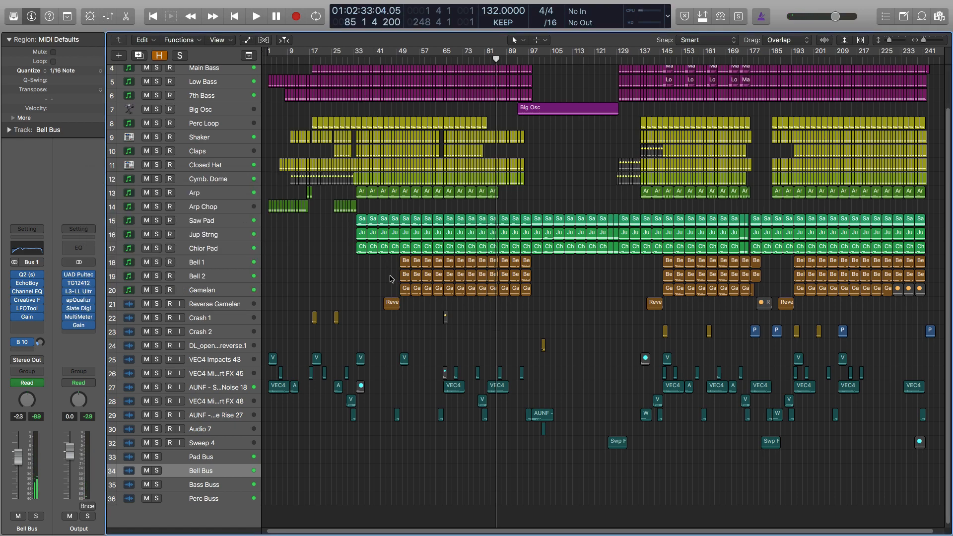
# Go through the Saw Pad, Jup Strng and Chior Pad tracks one by one to review the pad layers.
pyautogui.click(229, 221)
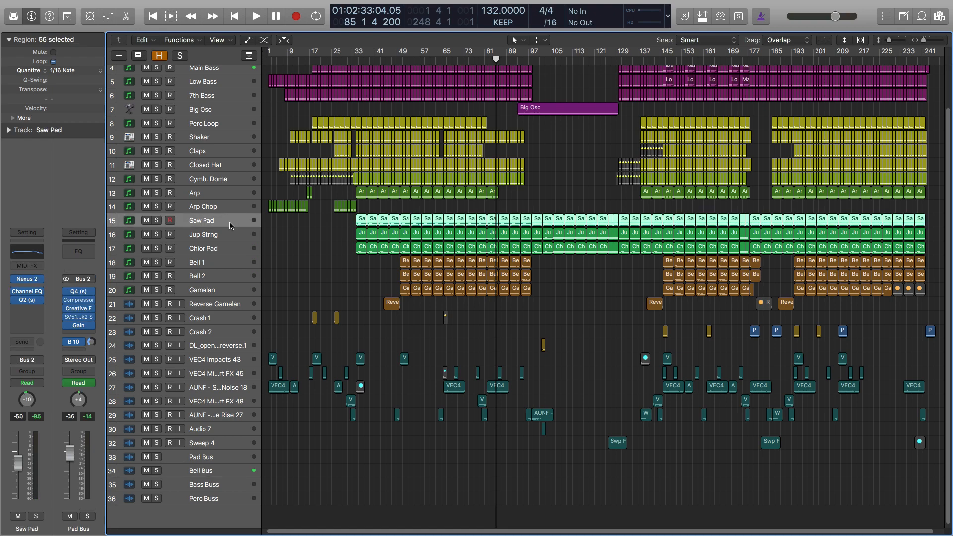
pyautogui.click(229, 235)
pyautogui.click(232, 251)
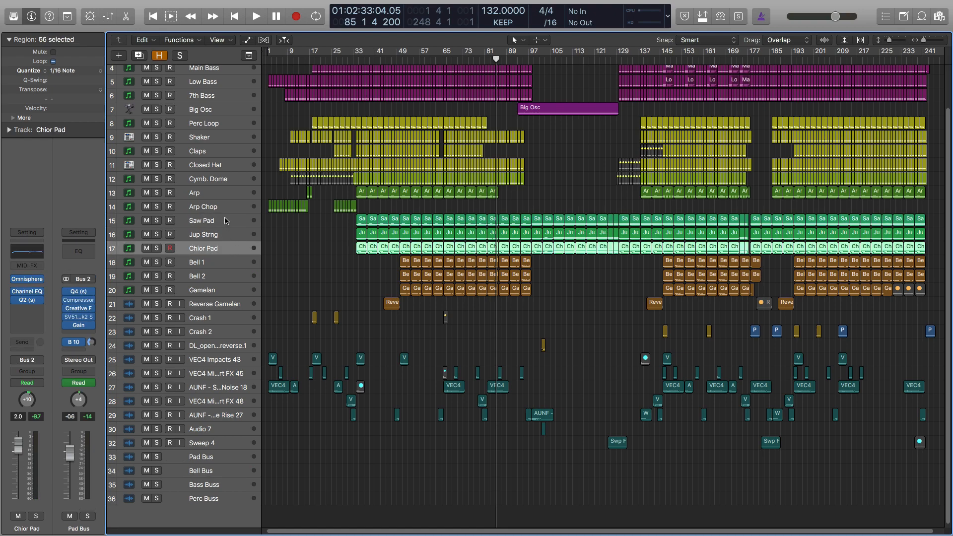
pyautogui.click(226, 220)
pyautogui.click(230, 234)
pyautogui.click(234, 247)
# Solo the Saw Pad track and place the playhead at bar 32.
pyautogui.click(232, 222)
pyautogui.click(156, 220)
pyautogui.hotkey('shift', 'Return')
pyautogui.click(350, 59)
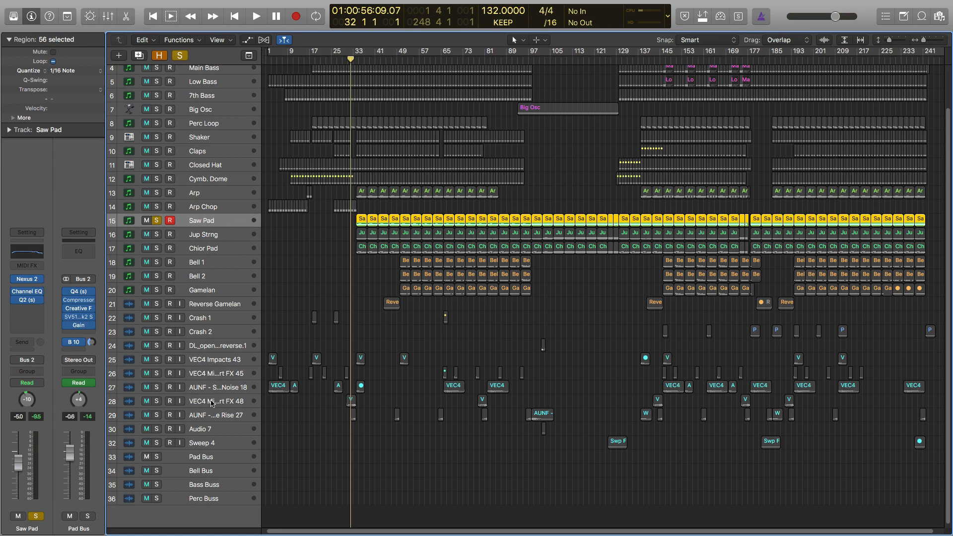
# Show the Saw Pad's Nexus 2 instrument with the PD Saw Pad 9 preset, and move its window clear of the track list.
pyautogui.click(222, 459)
pyautogui.press('v')
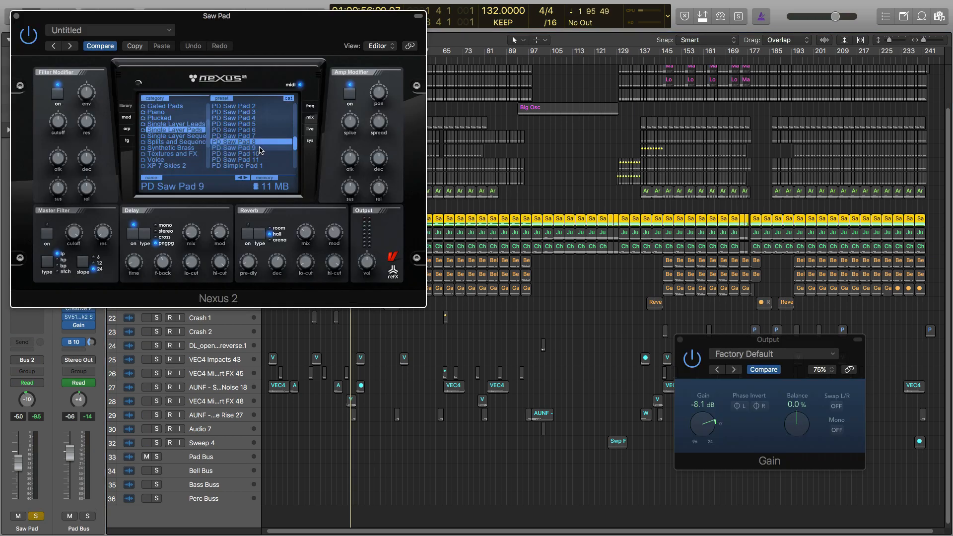
pyautogui.moveTo(270, 18); pyautogui.dragTo(576, 257)
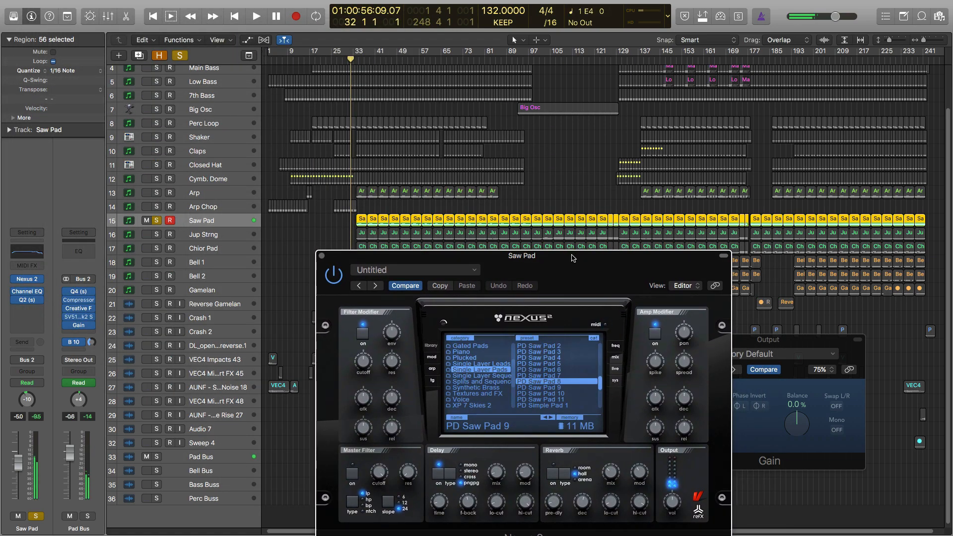
pyautogui.moveTo(67, 312)
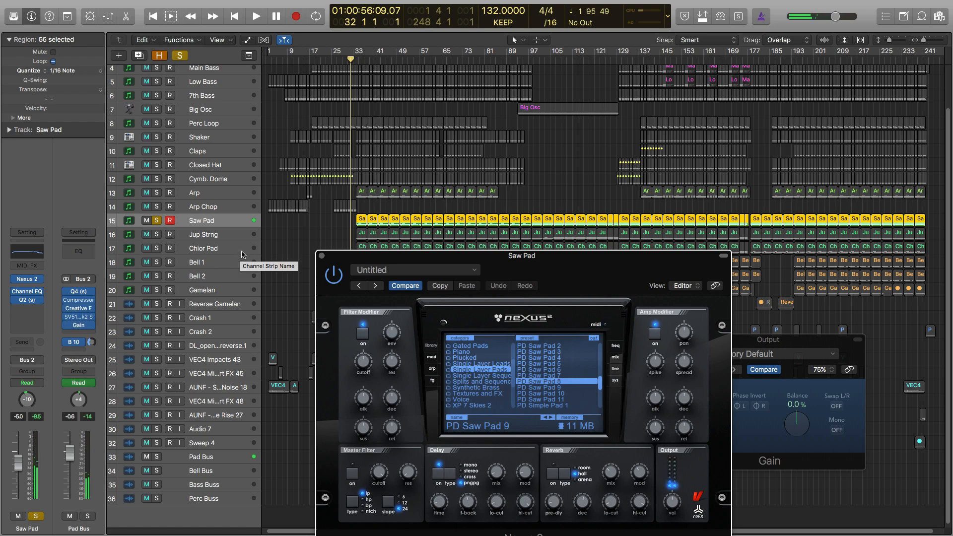
# Solo Jup Strng instead of Saw Pad, and show its Sylenth1 instrument in place of Nexus 2.
pyautogui.click(156, 234)
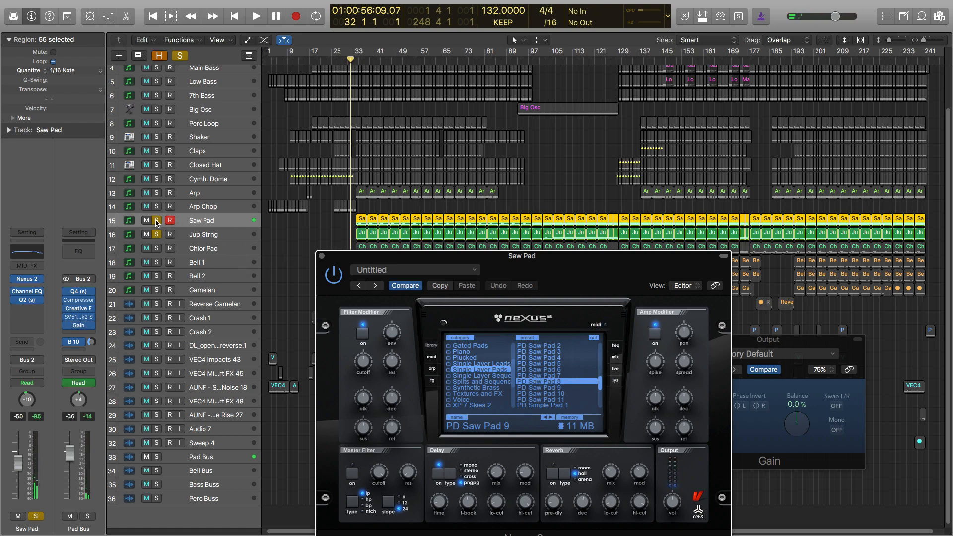
pyautogui.click(156, 222)
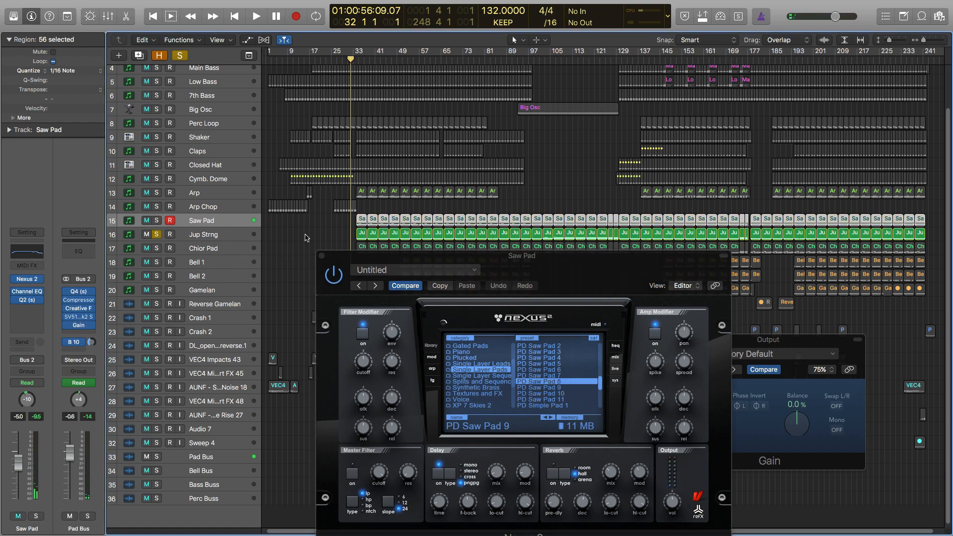
pyautogui.click(232, 234)
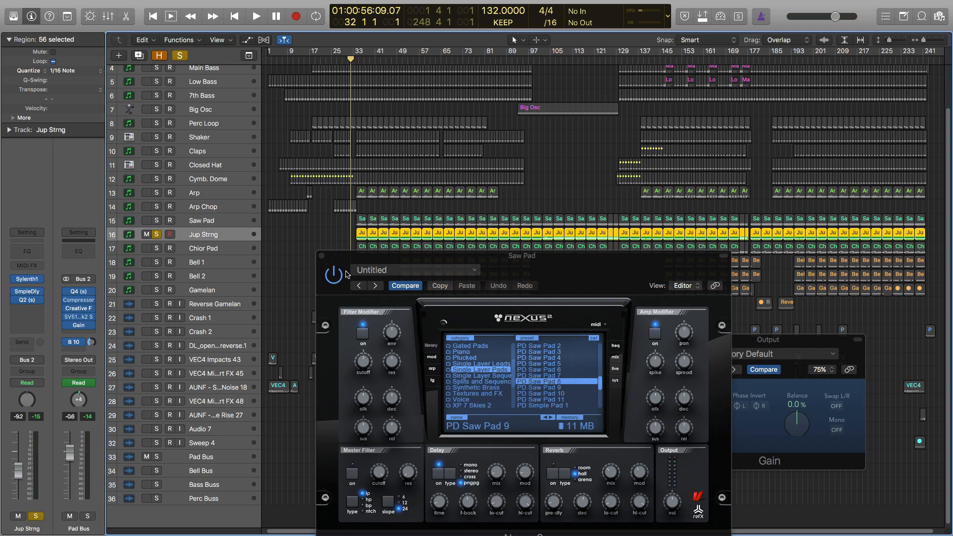
pyautogui.click(322, 256)
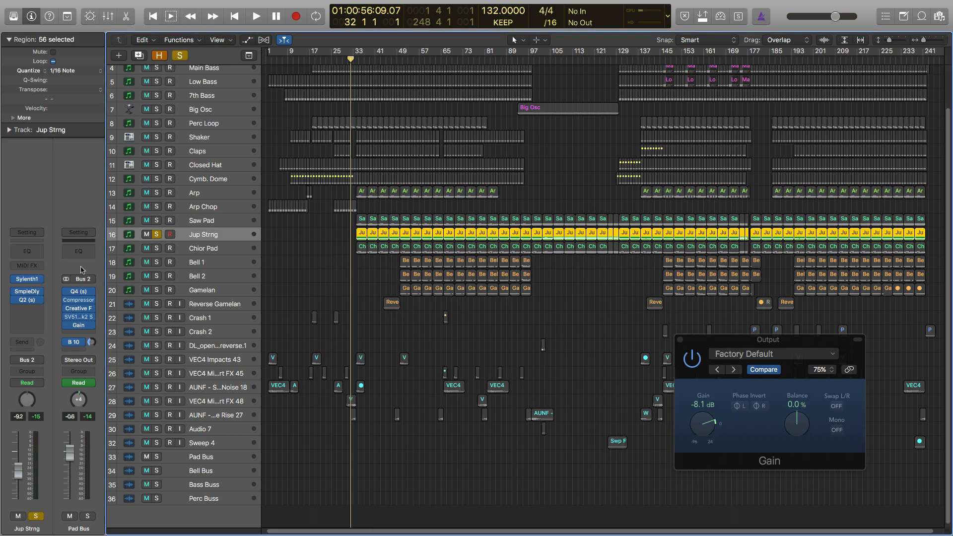
pyautogui.click(28, 281)
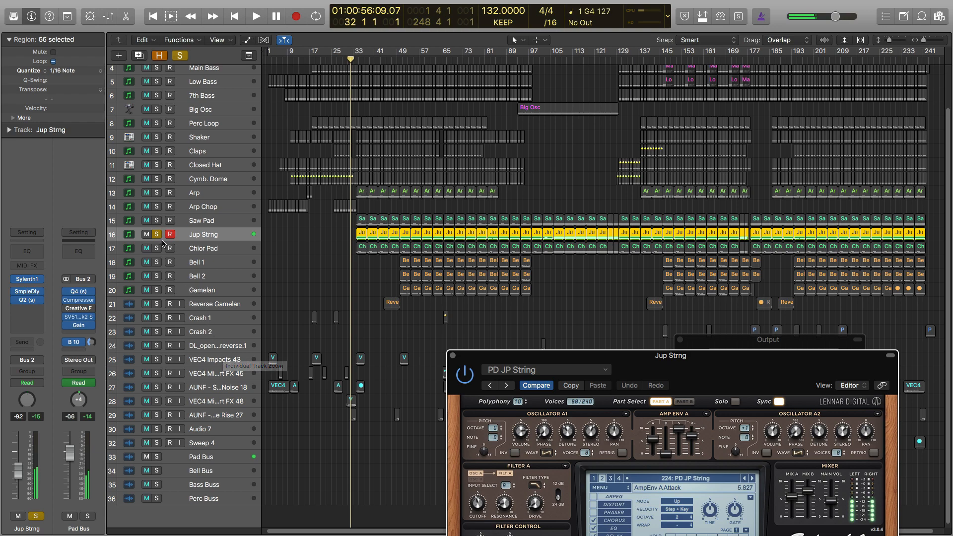
# Audition the Chior Pad's Omnisphere instrument soloed in place of Jup Strng, with the Sylenth1 window closed, and clear the solo.
pyautogui.click(197, 251)
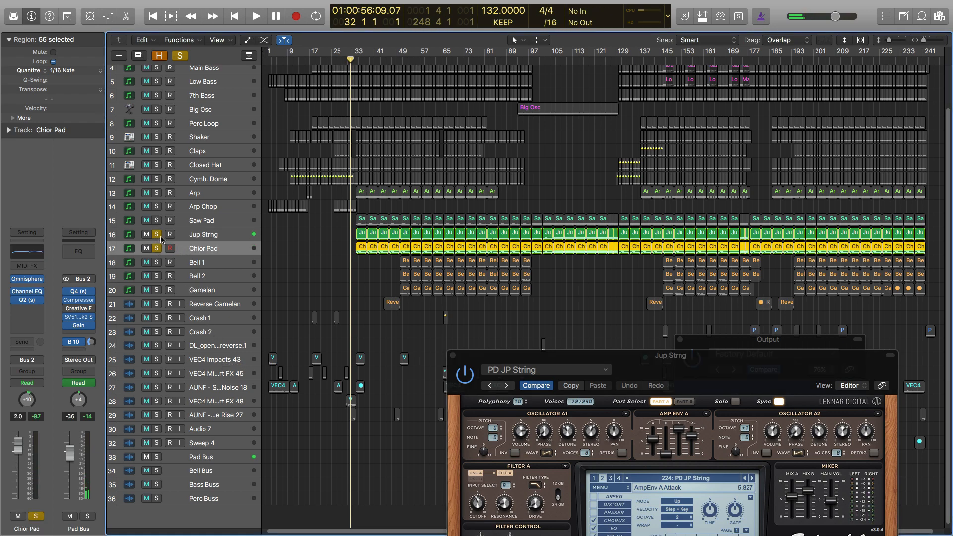
pyautogui.click(26, 279)
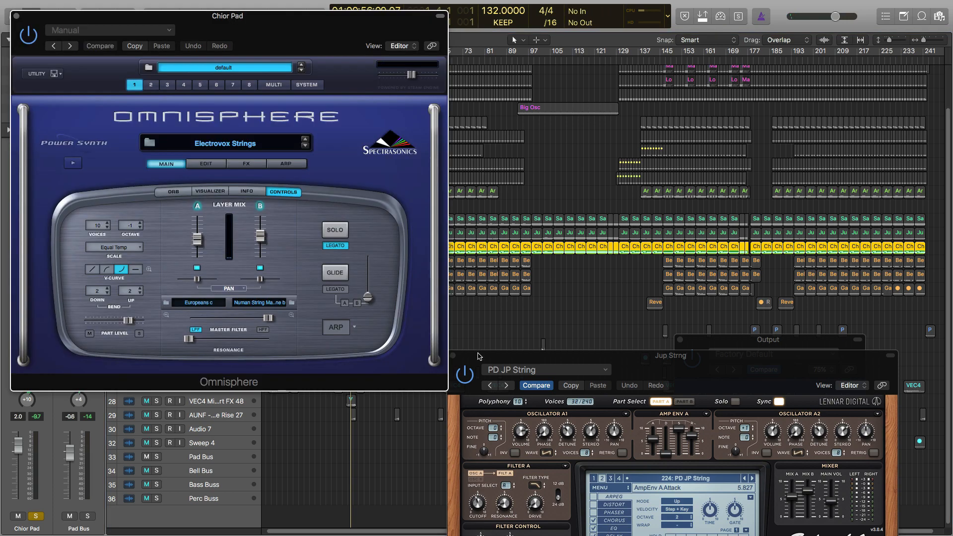
pyautogui.click(454, 357)
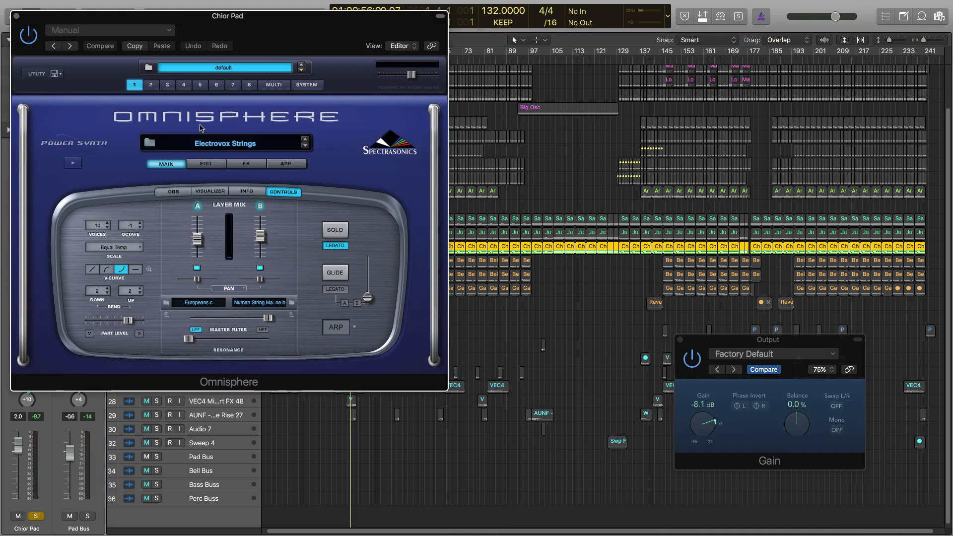
pyautogui.moveTo(129, 22); pyautogui.dragTo(444, 84)
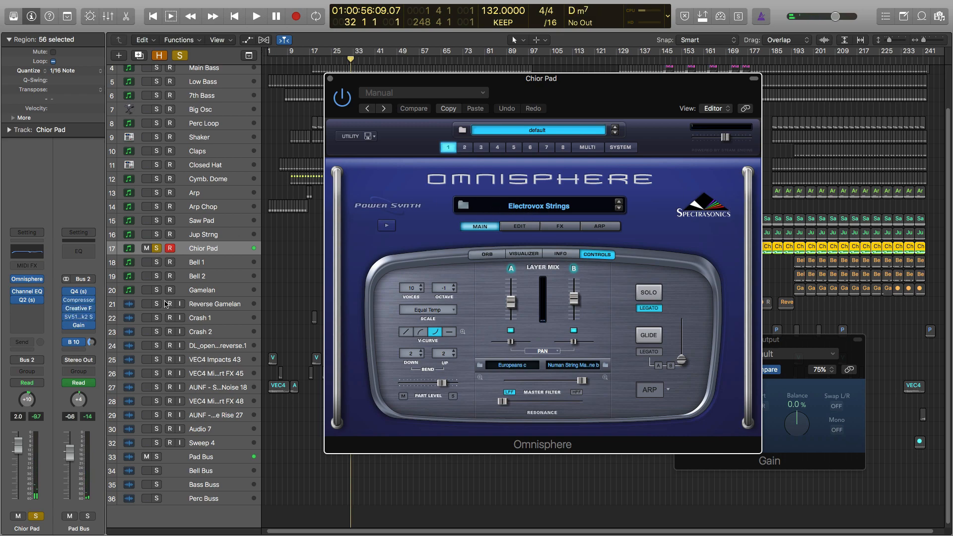
pyautogui.click(156, 248)
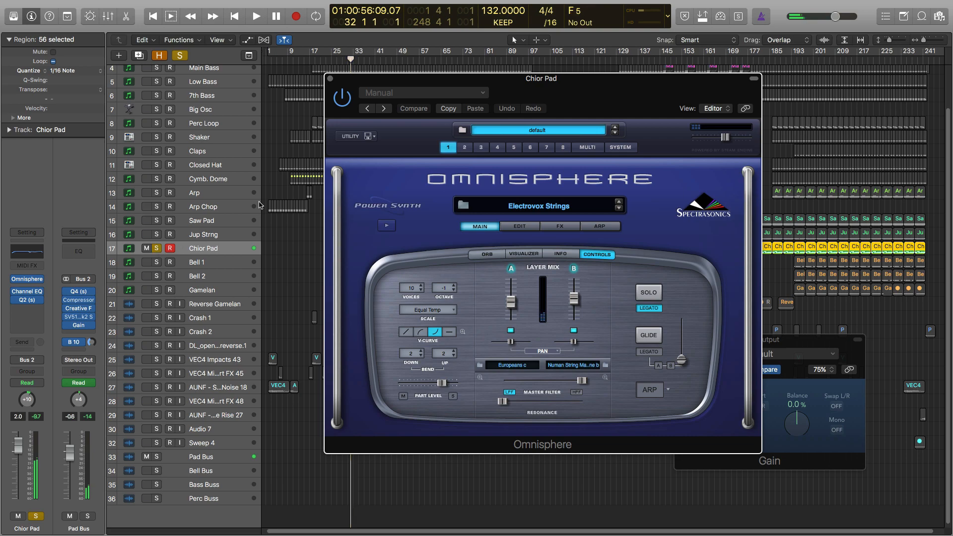
pyautogui.moveTo(353, 78); pyautogui.dragTo(580, 141)
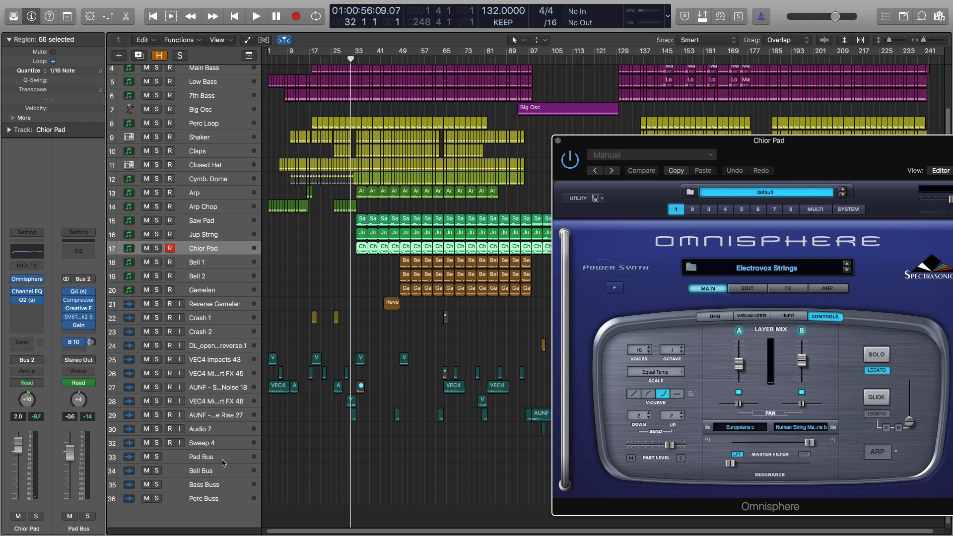
# Show track automation and display the Creative Filter's Frequency curve on the Pad Bus.
pyautogui.click(217, 457)
pyautogui.press('a')
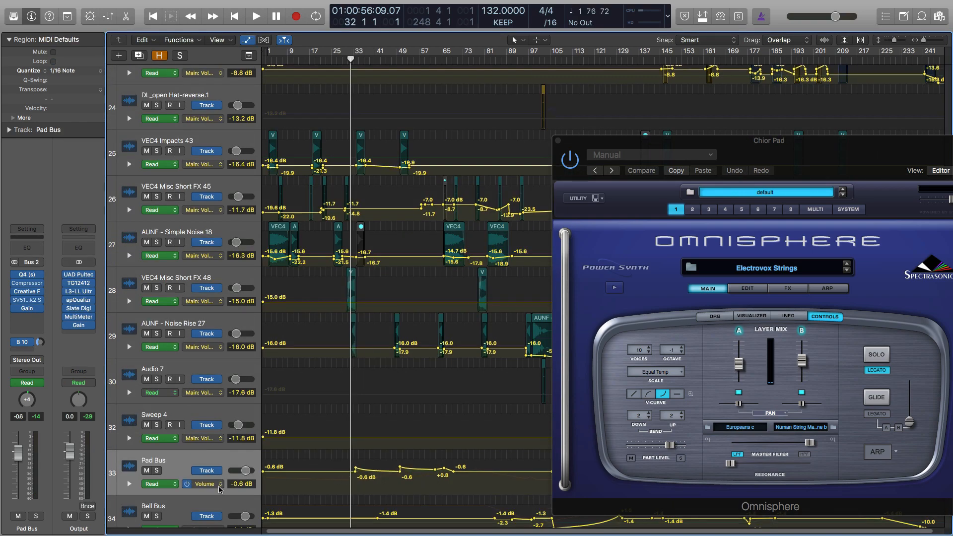
pyautogui.click(219, 488)
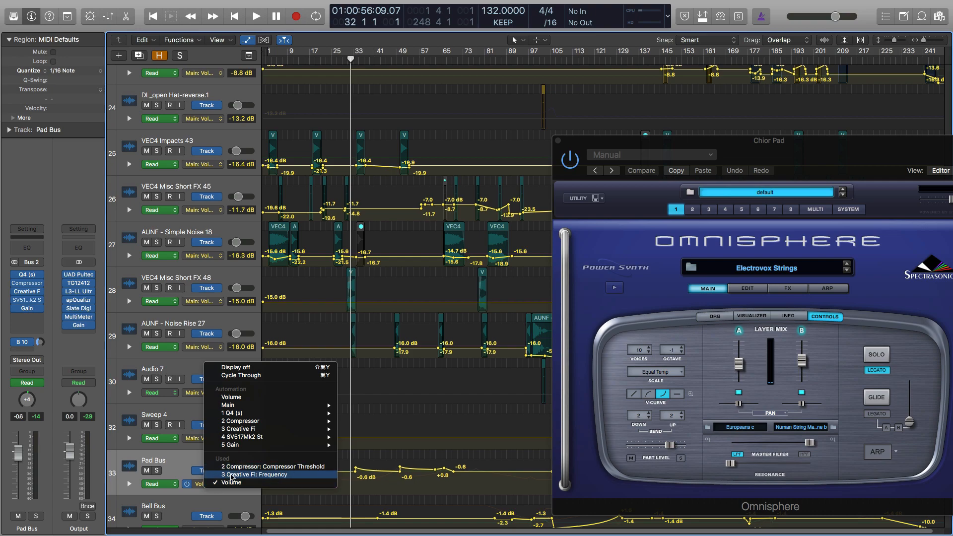
pyautogui.click(231, 475)
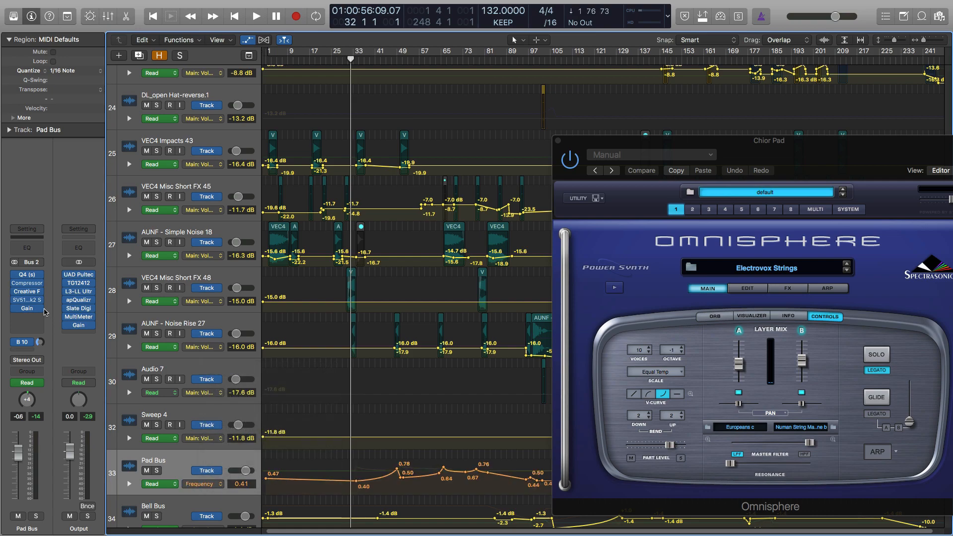
# View the Pad Bus's Creative Filter in place of Omnisphere, solo the Pad Bus, and close the filter window.
pyautogui.click(27, 292)
pyautogui.click(558, 141)
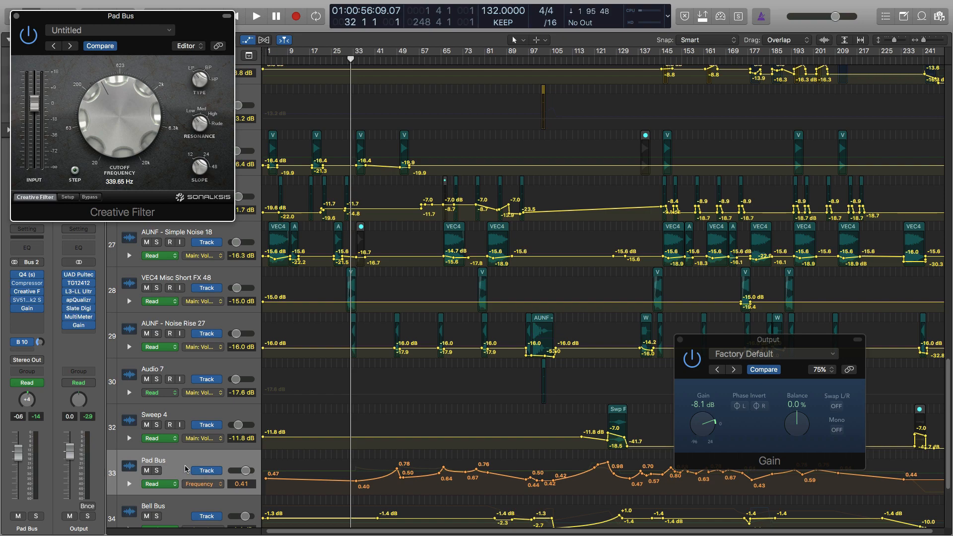
pyautogui.click(158, 474)
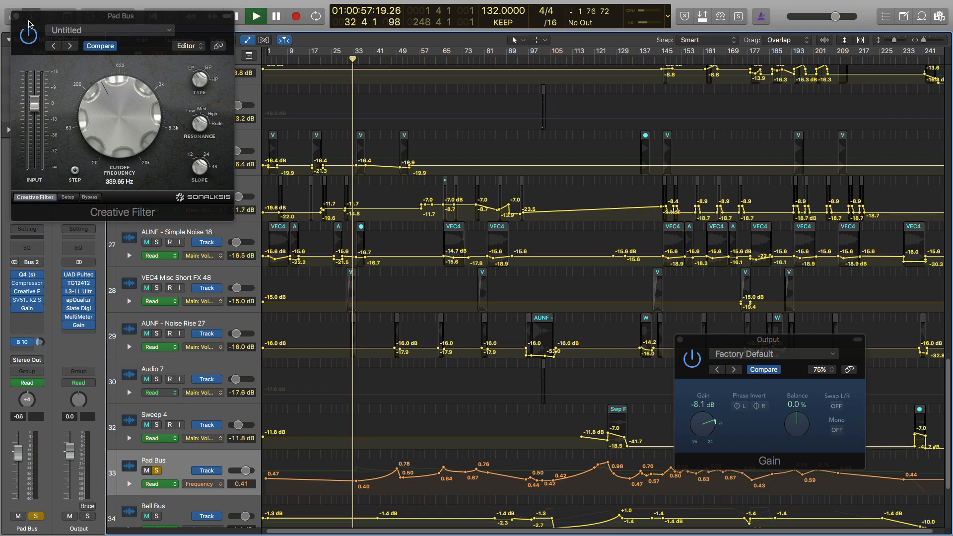
pyautogui.click(16, 18)
# Solo all tracks from SCHN Kick through Arp Chop in addition to the Pad Bus.
pyautogui.scroll(20, 210, 122)
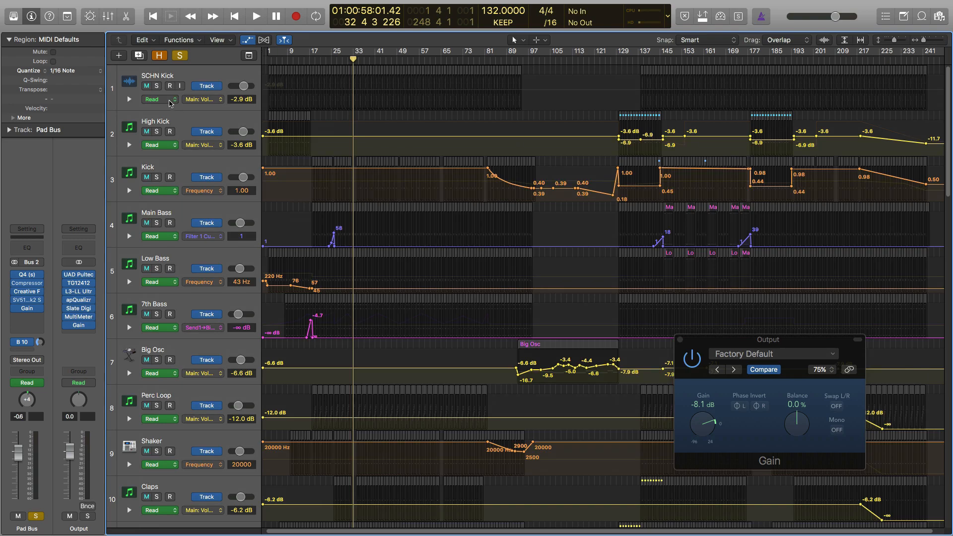
pyautogui.moveTo(152, 82); pyautogui.dragTo(160, 465)
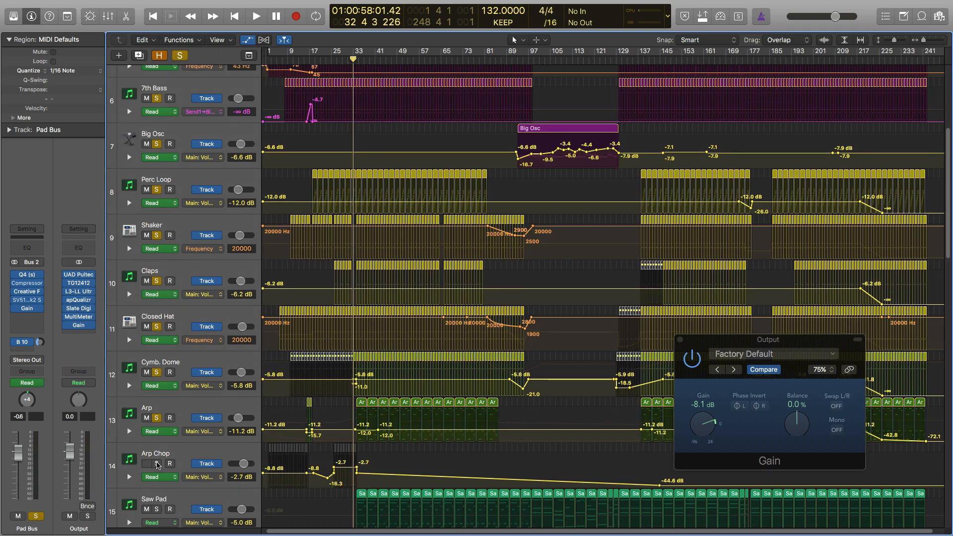
pyautogui.click(158, 464)
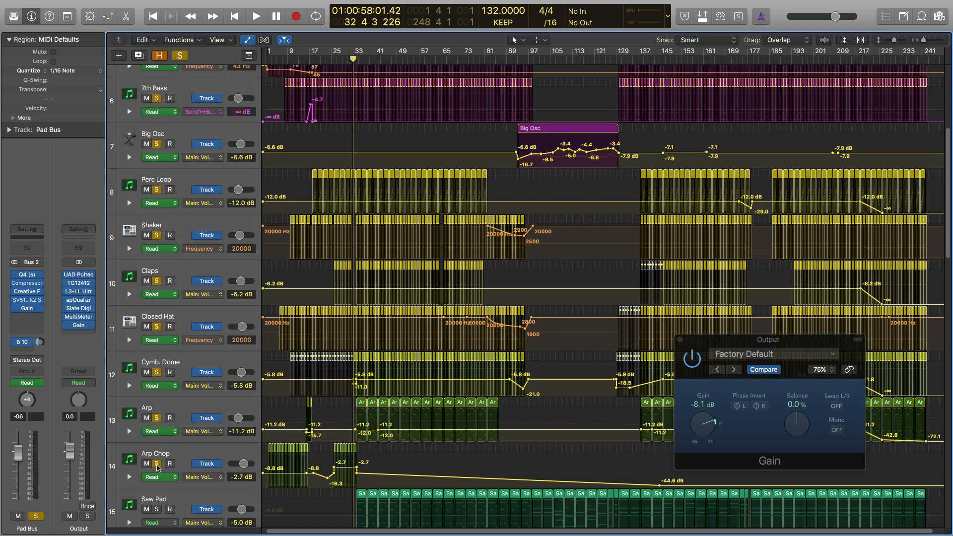
# Play the soloed tracks while following the filter Frequency automation on the Pad Bus.
pyautogui.scroll(-20, 161, 484)
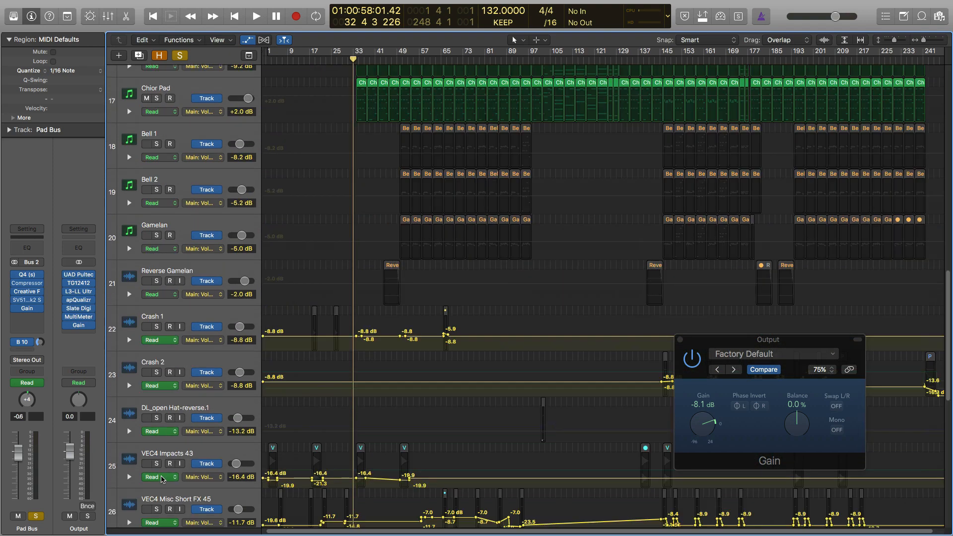
pyautogui.scroll(-3, 161, 477)
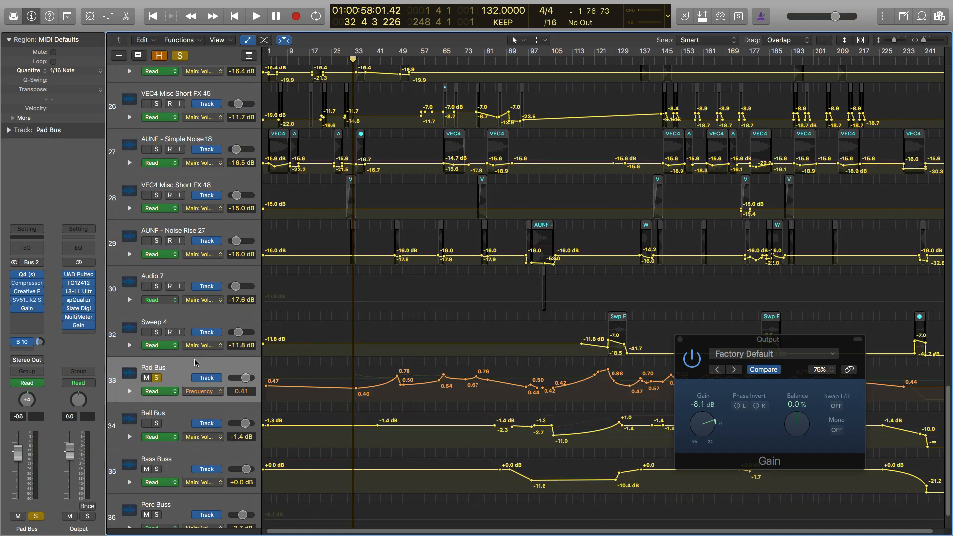
pyautogui.press('space')
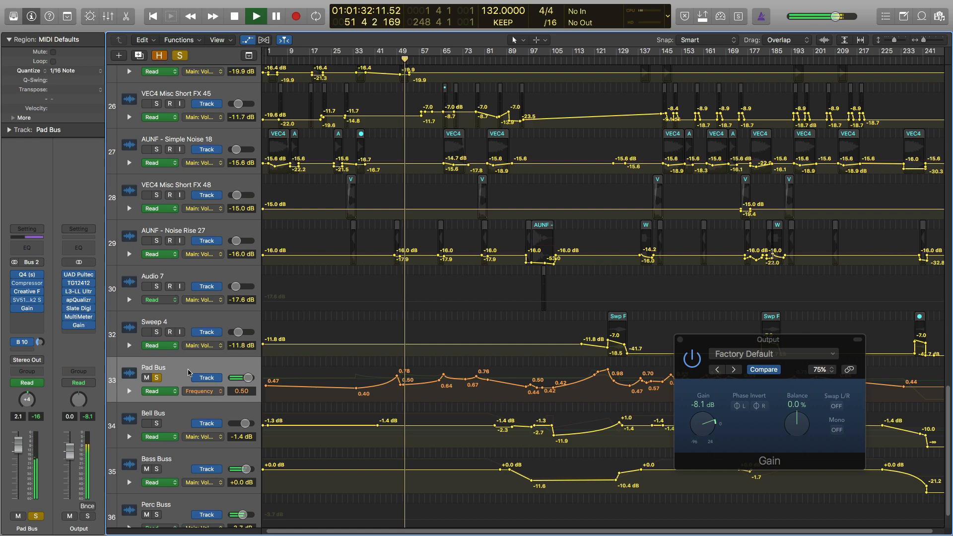
# Compare playback with the Bell Bus solo on and off, leave it soloed, and lower the Output Gain plug-in to -24.2 dB.
pyautogui.click(157, 424)
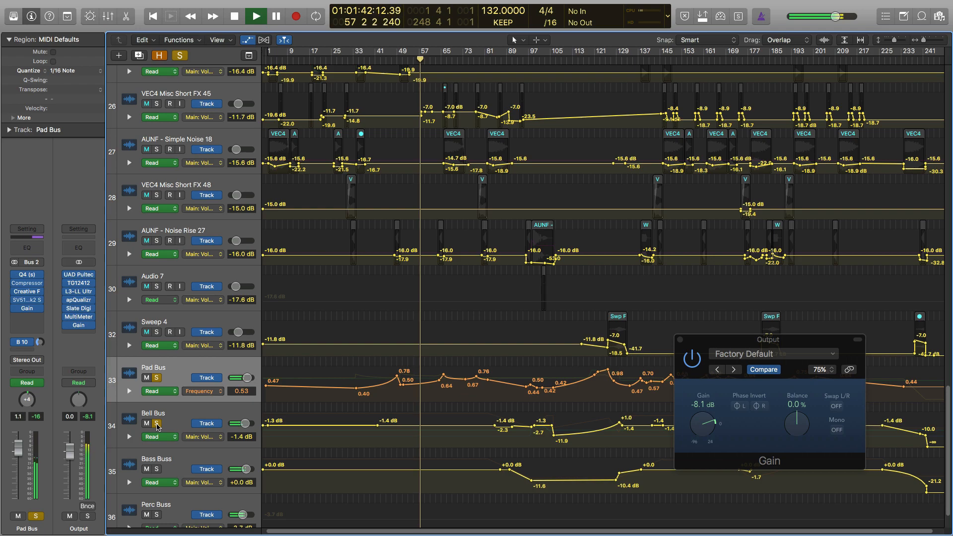
pyautogui.click(157, 423)
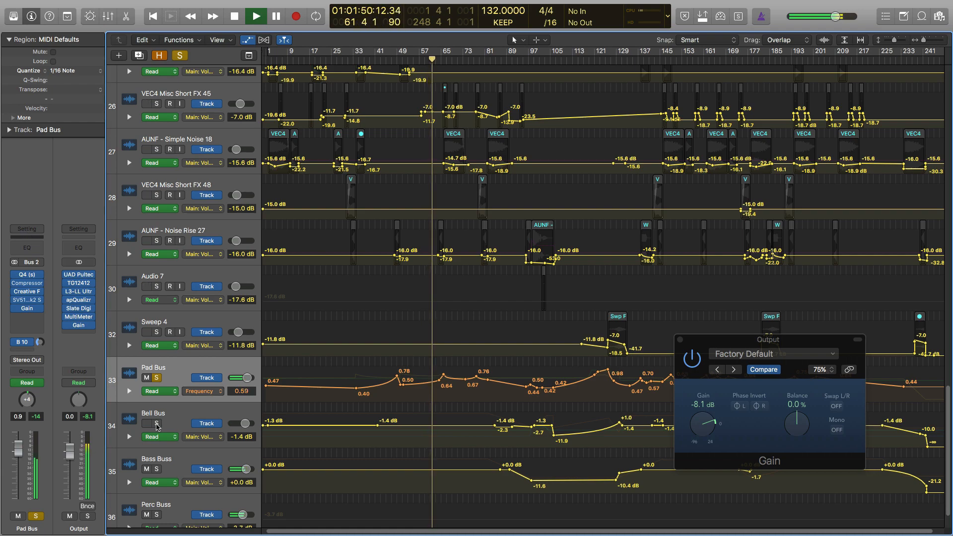
pyautogui.click(157, 424)
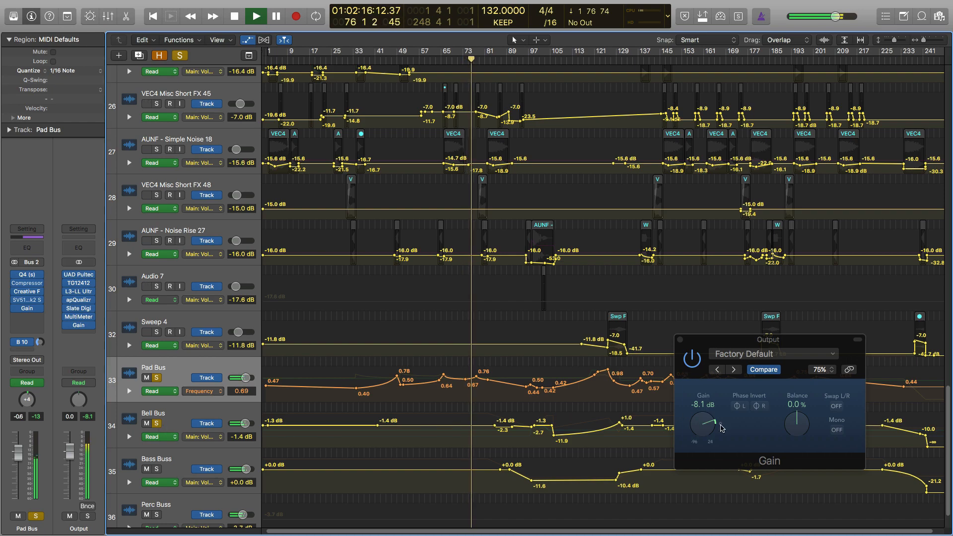
pyautogui.moveTo(701, 426); pyautogui.dragTo(701, 445)
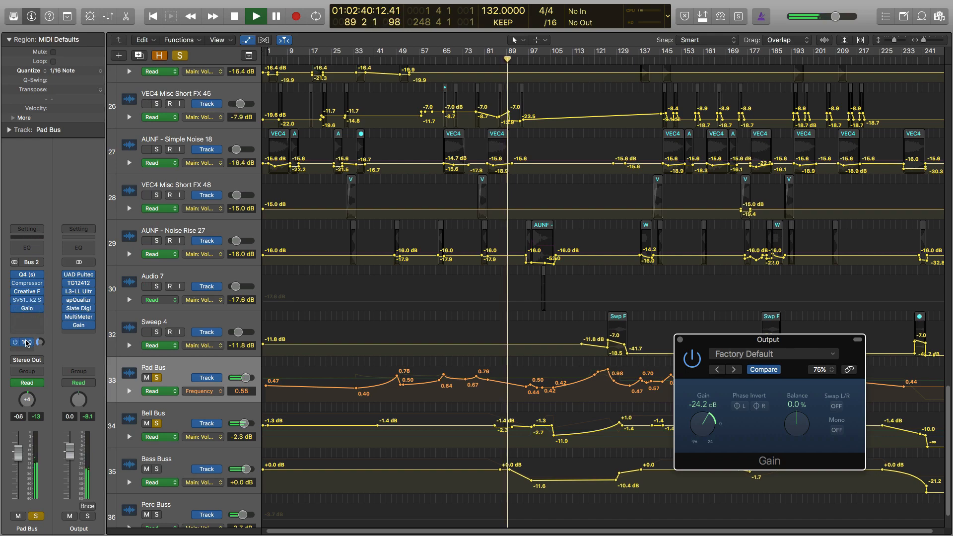
# Show the Bus 10 reverb channel fed by the Pad Bus send, inspect its Channel EQ curve, and close the EQ.
pyautogui.click(27, 342)
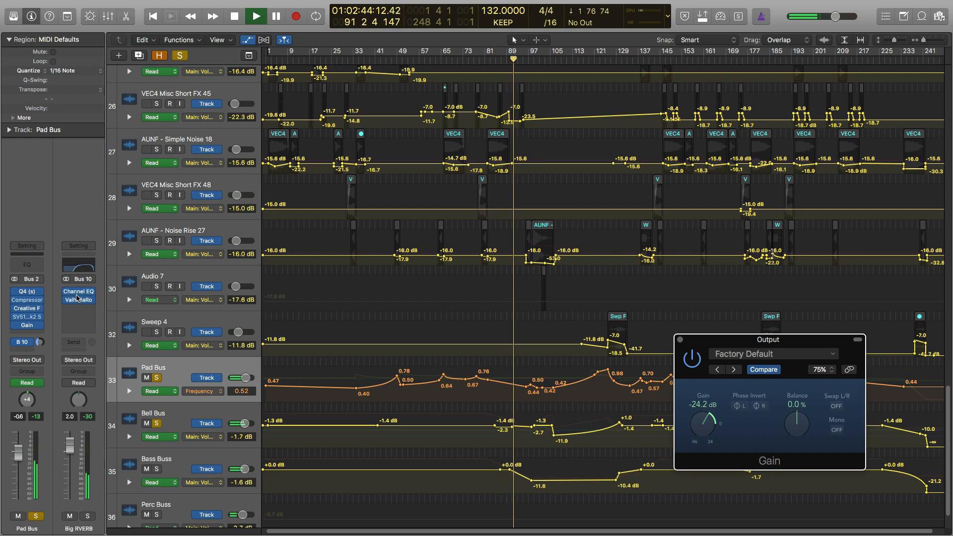
pyautogui.click(79, 292)
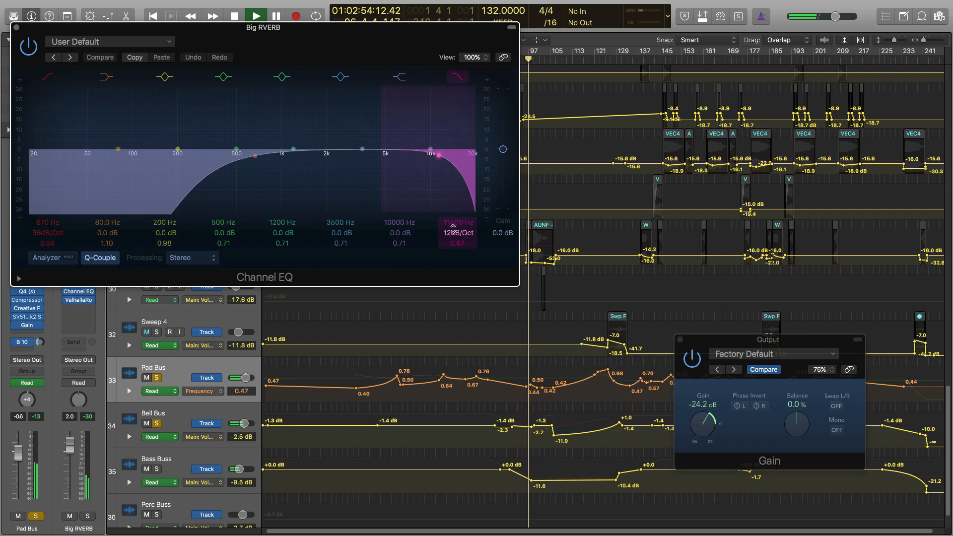
pyautogui.click(16, 28)
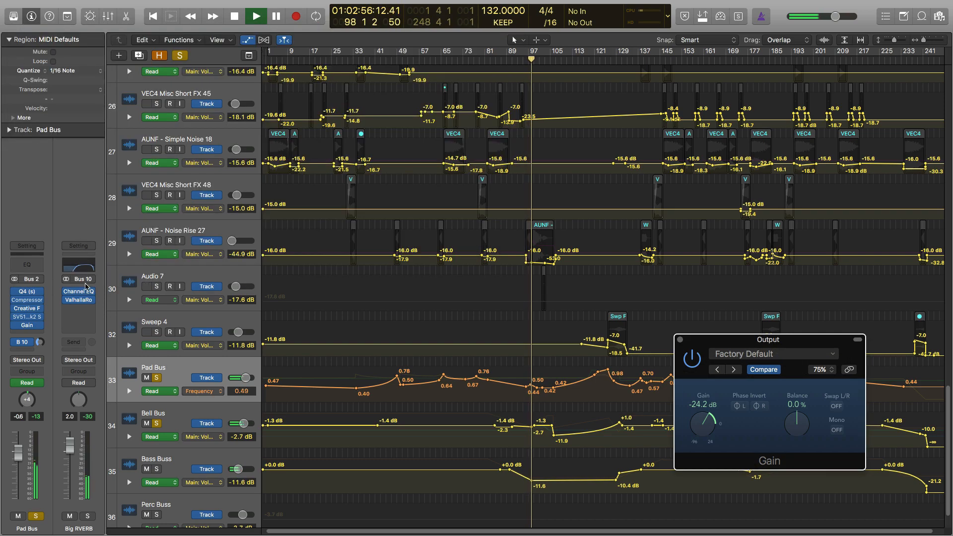
# Examine the ValhallaRoom settings on Big RVERB, comparing the early and late reverberation controls, and close the plug-in.
pyautogui.click(78, 300)
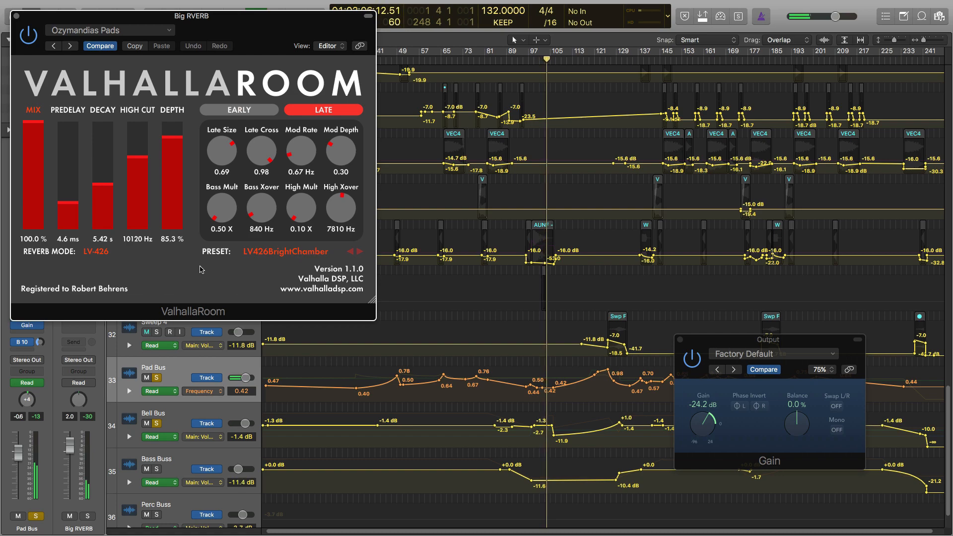
pyautogui.click(247, 113)
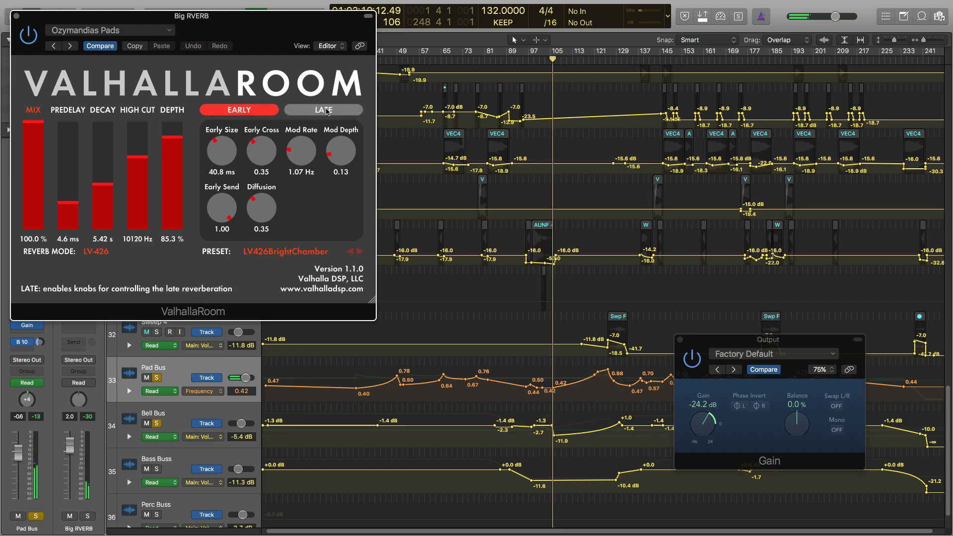
pyautogui.click(326, 110)
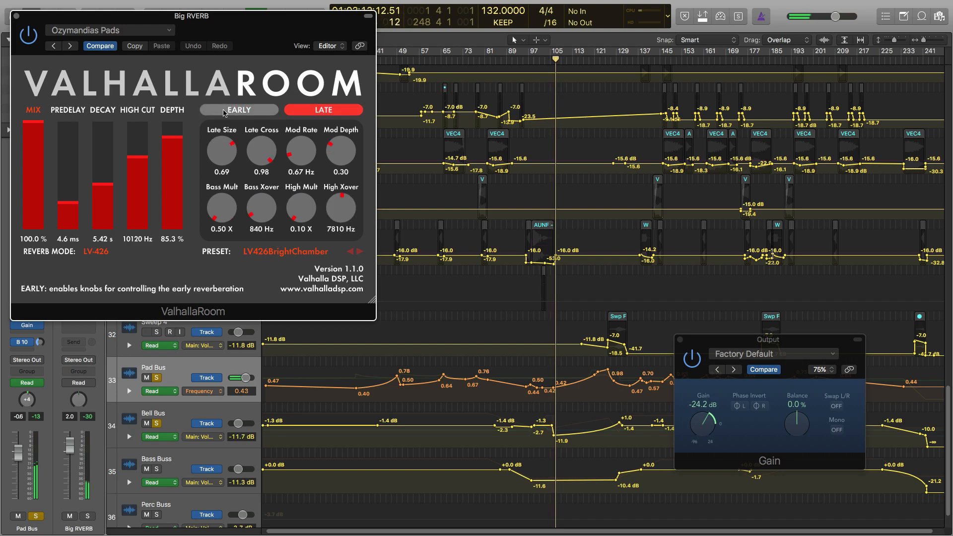
pyautogui.click(237, 111)
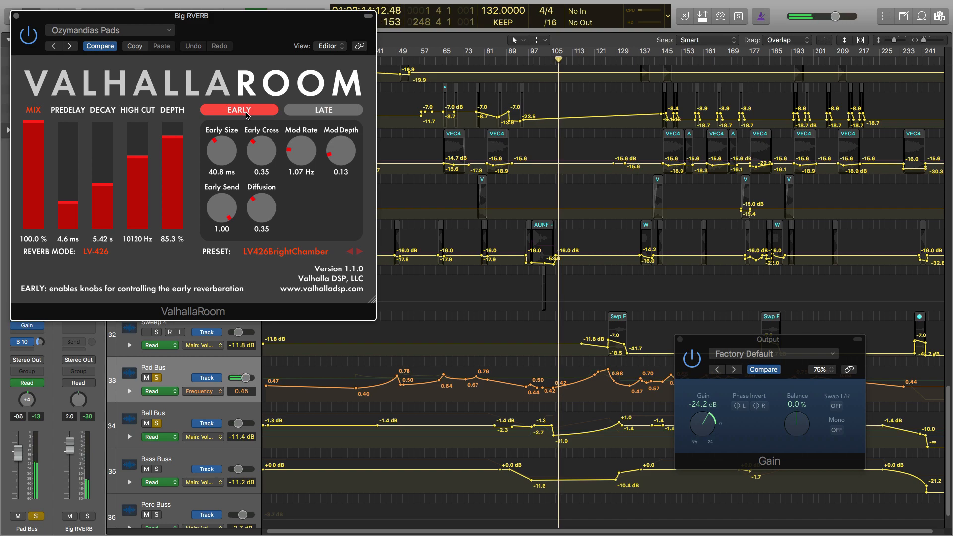
pyautogui.click(326, 111)
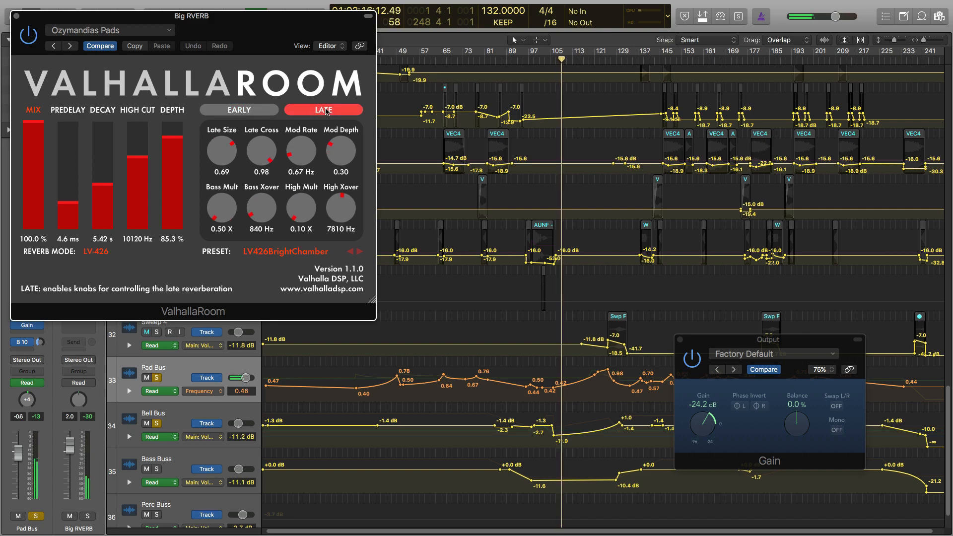
pyautogui.click(16, 16)
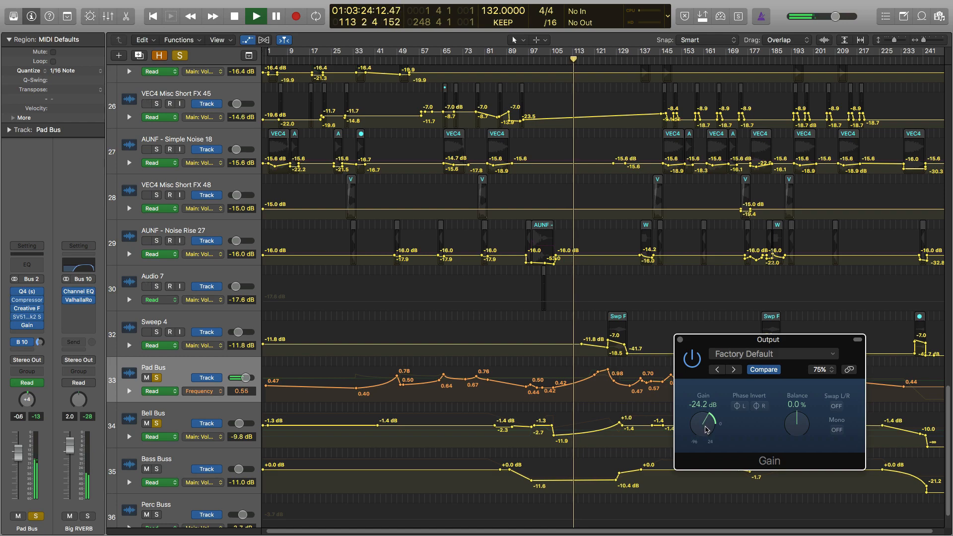
# Clear all solos to hear the full mix and set the Output Gain plug-in to -7.1 dB.
pyautogui.moveTo(707, 429); pyautogui.dragTo(701, 404)
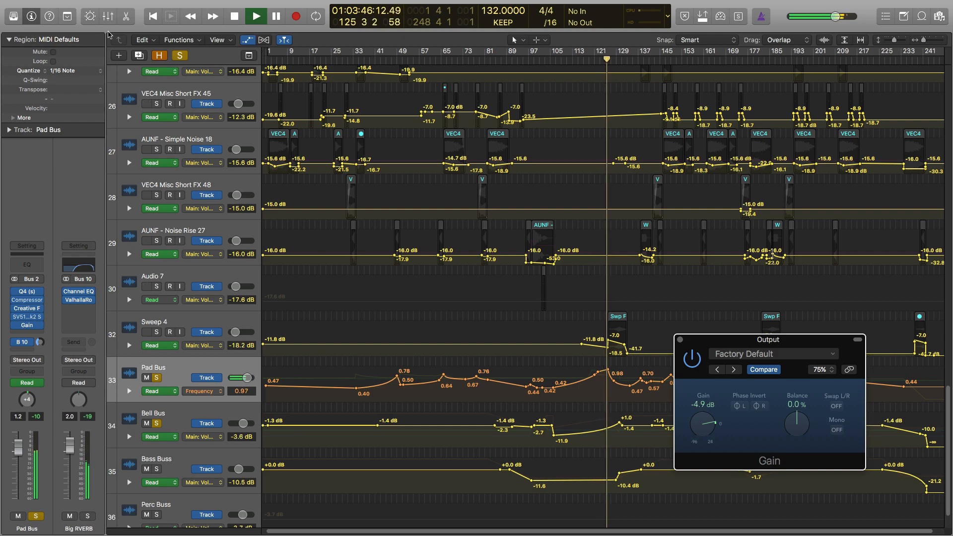
pyautogui.press('s')
pyautogui.click(540, 240)
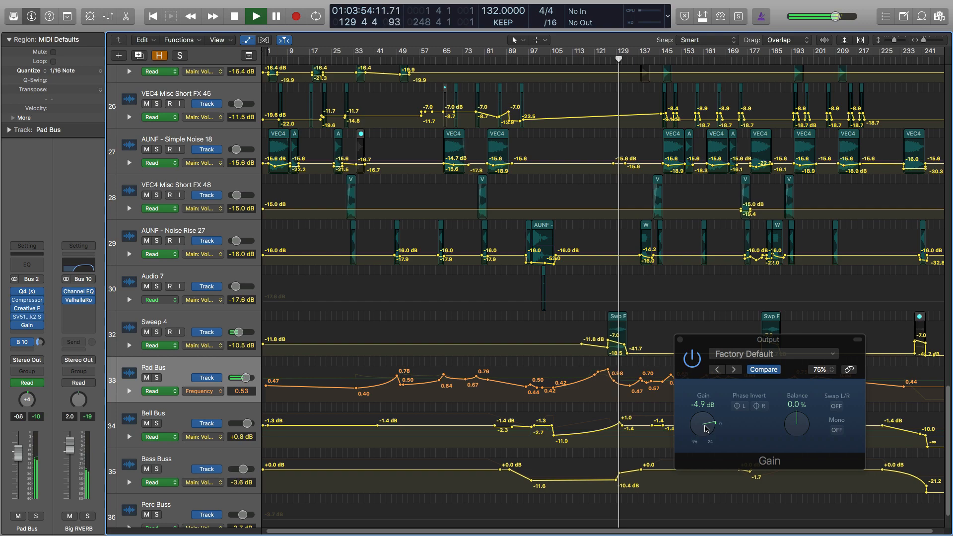
pyautogui.moveTo(705, 427); pyautogui.dragTo(704, 436)
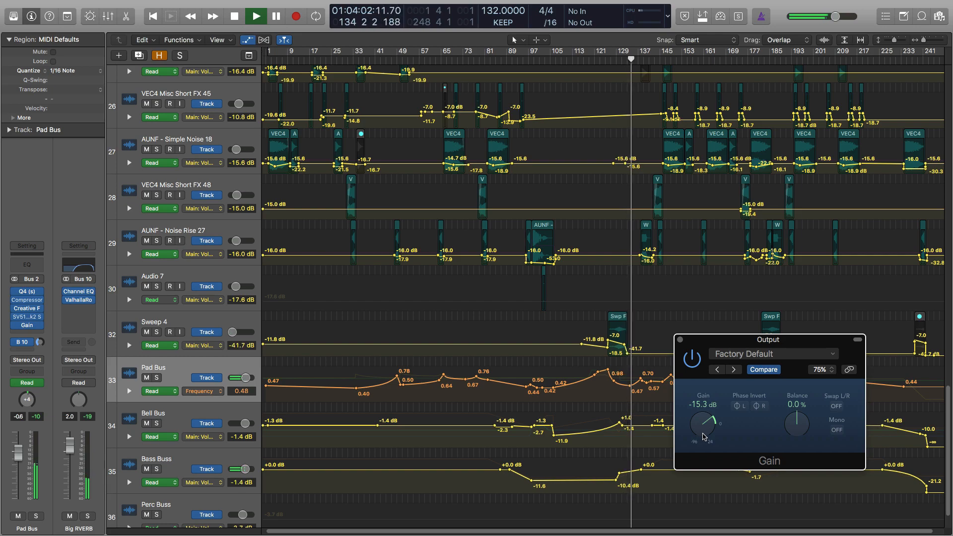
pyautogui.moveTo(703, 434); pyautogui.dragTo(703, 423)
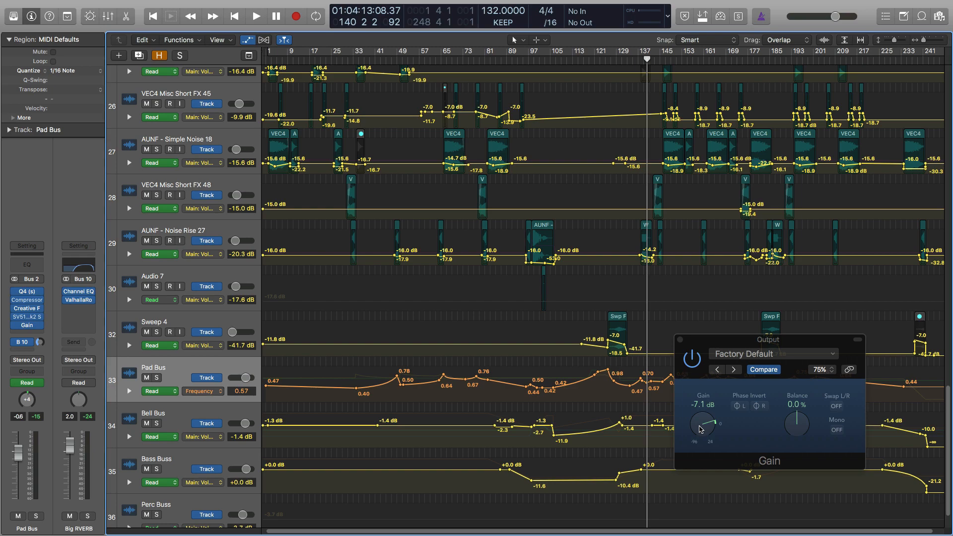
# View the Pad Bus's Volume and Compressor Threshold automation in separate lanes, and return its main lane to the Creative Filter Frequency.
pyautogui.click(219, 393)
pyautogui.click(221, 396)
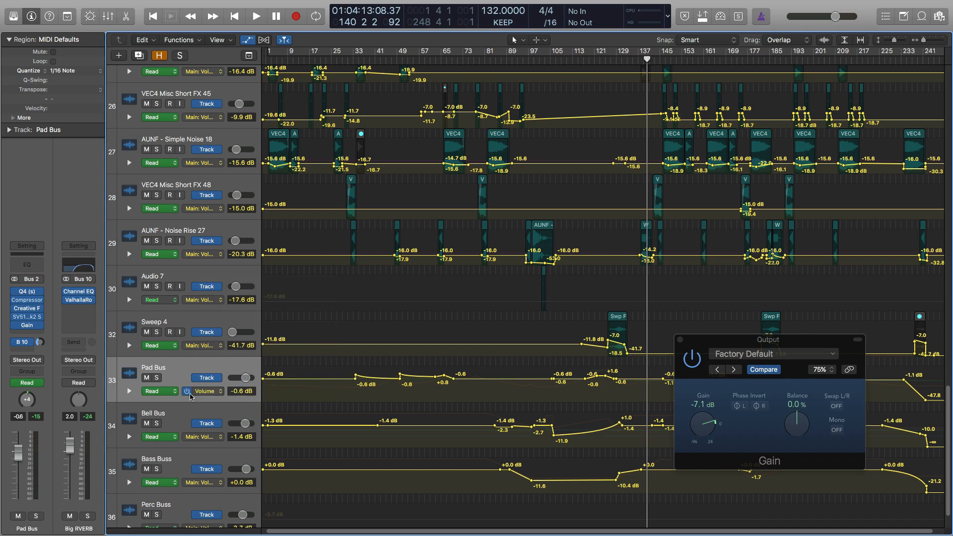
pyautogui.click(129, 391)
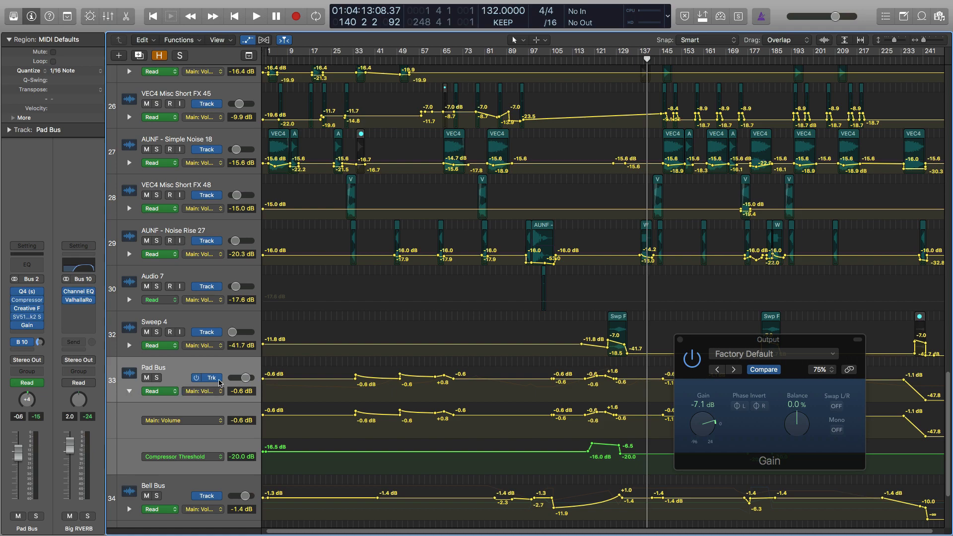
pyautogui.click(221, 390)
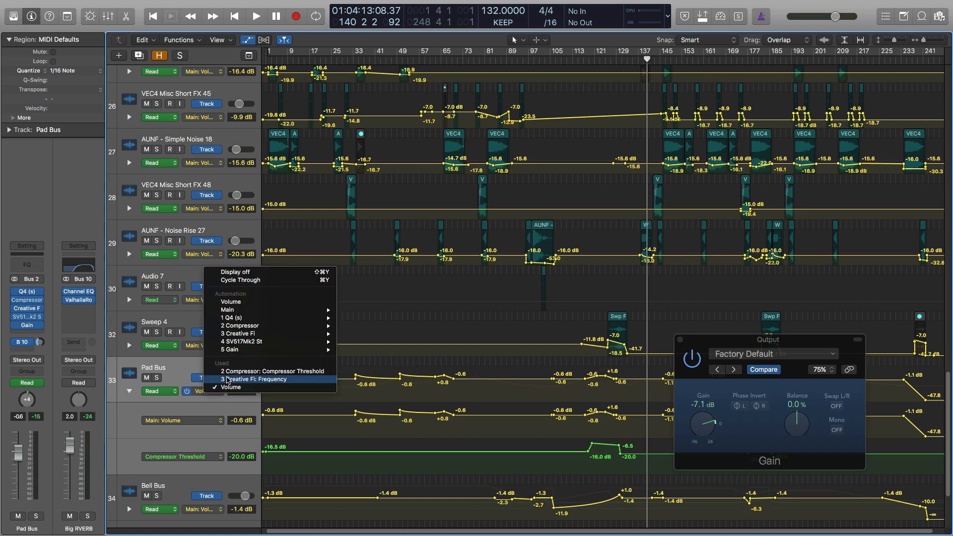
pyautogui.click(224, 379)
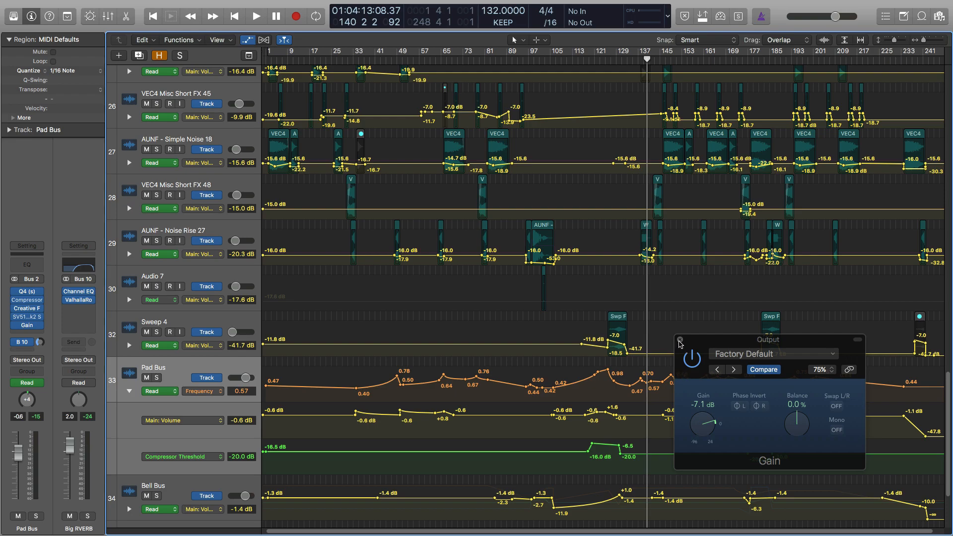
# Close the Output Gain window, hide track automation, and fit the whole arrangement in view.
pyautogui.click(680, 340)
pyautogui.press('a')
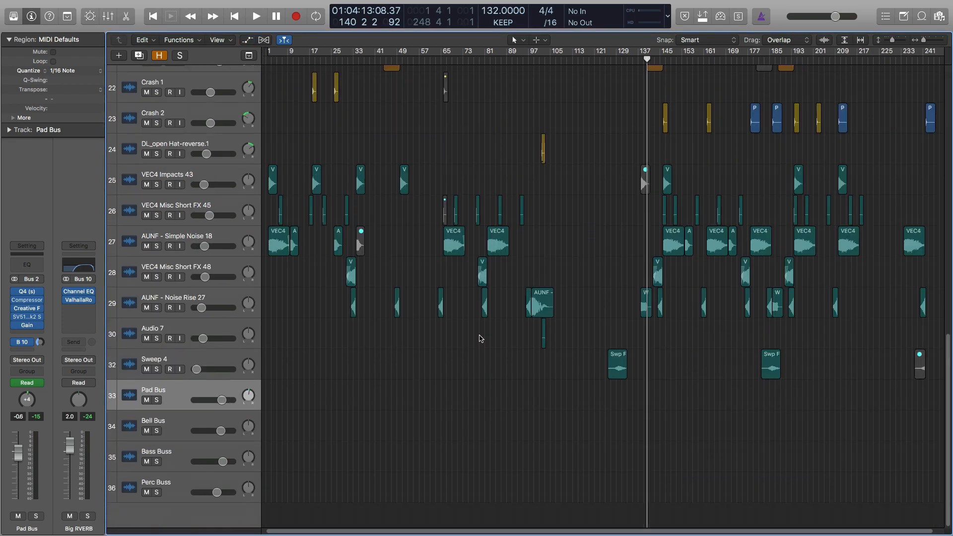
pyautogui.press('z')
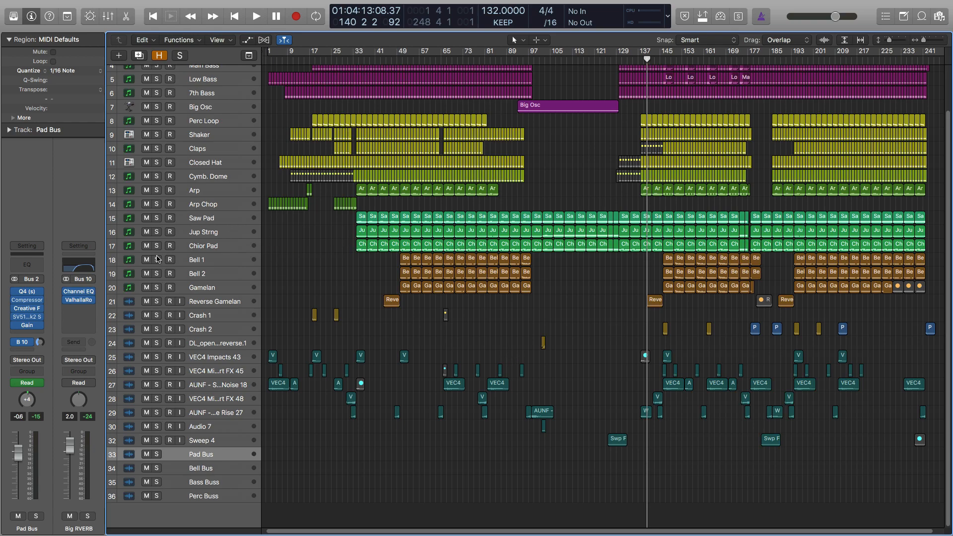
# Recheck the decay and other reverb settings of ValhallaRoom on Big RVERB, and close its window.
pyautogui.click(78, 301)
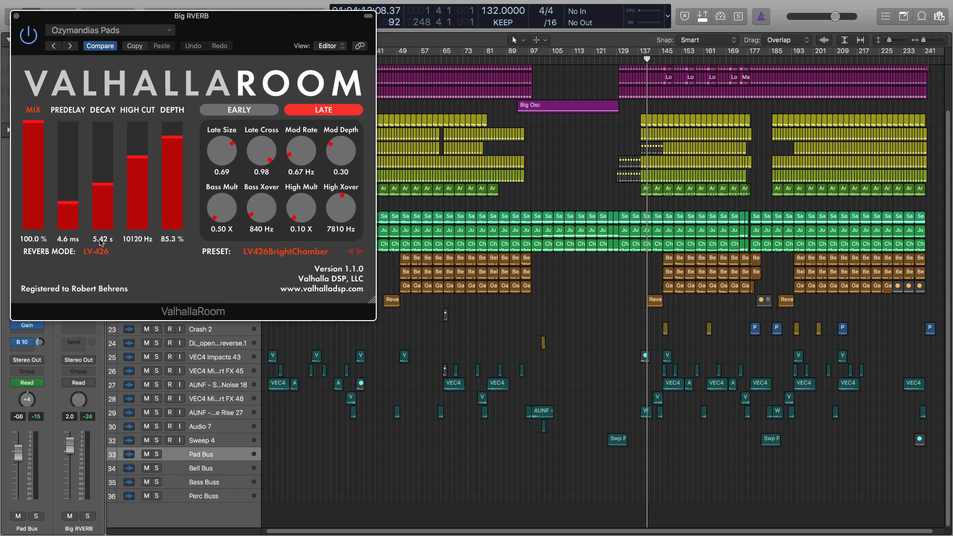
pyautogui.click(17, 16)
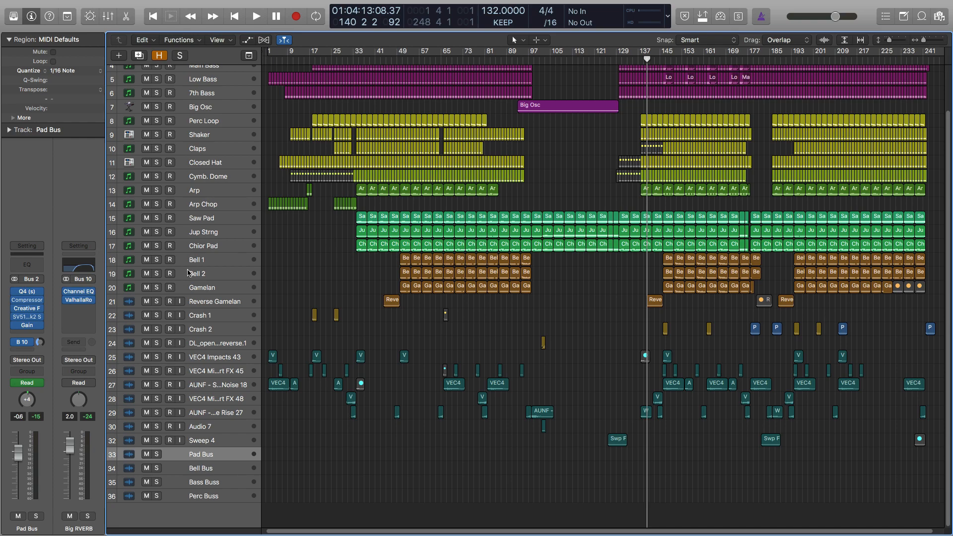
# Select the Saw Pad track, audition it briefly in solo, and turn its solo off.
pyautogui.click(201, 261)
pyautogui.click(200, 217)
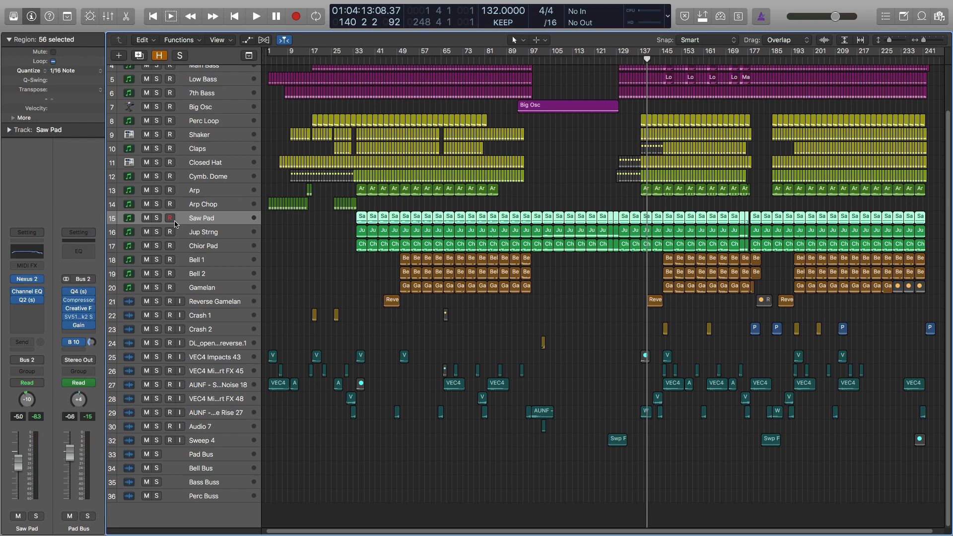
pyautogui.click(156, 218)
pyautogui.press('space')
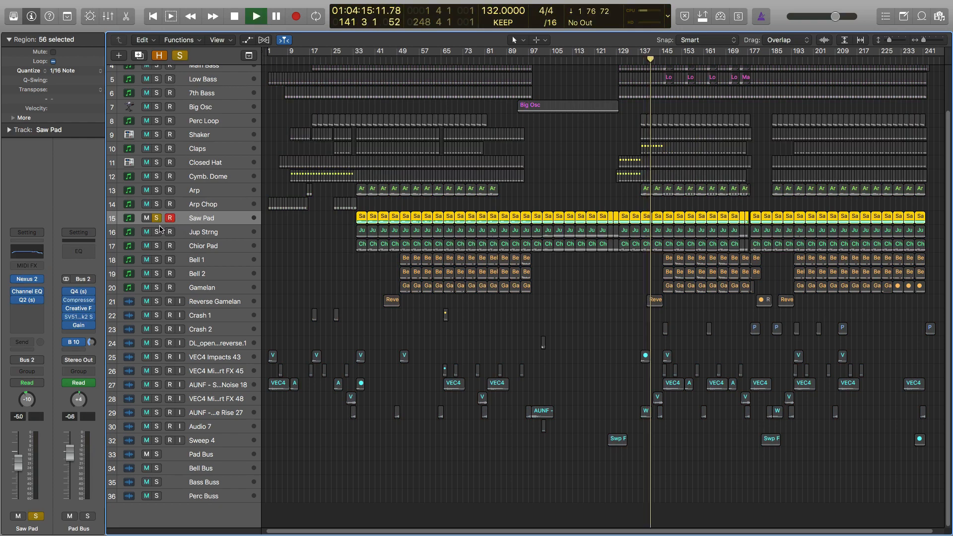
pyautogui.click(157, 218)
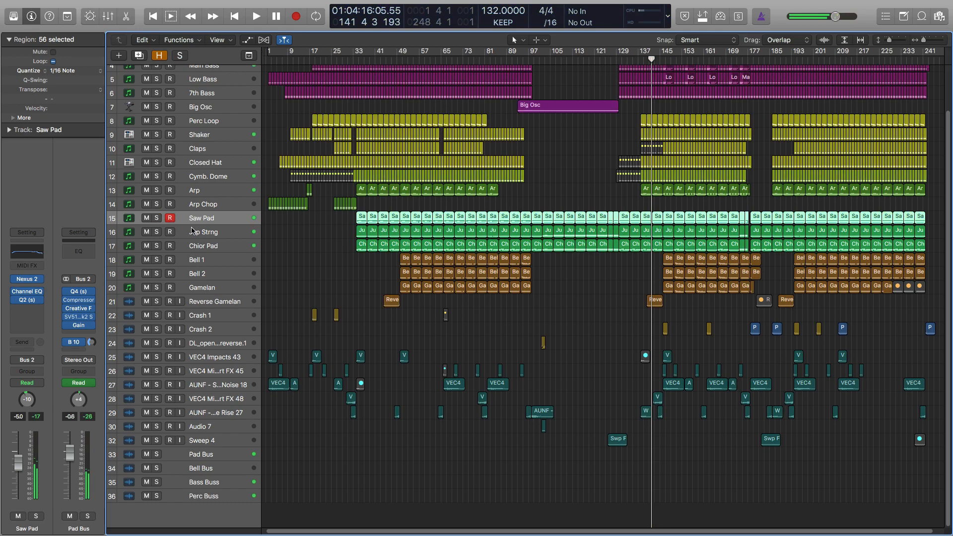